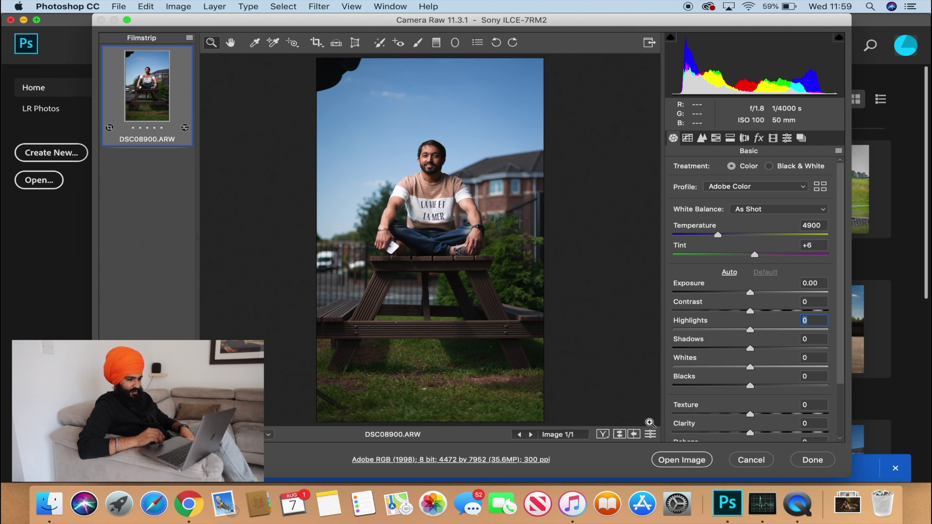
Step: Zoom in to inspect the man's upper body, then fit the whole photo back in view
{"action": "left_click", "coordinate": [421, 195]}
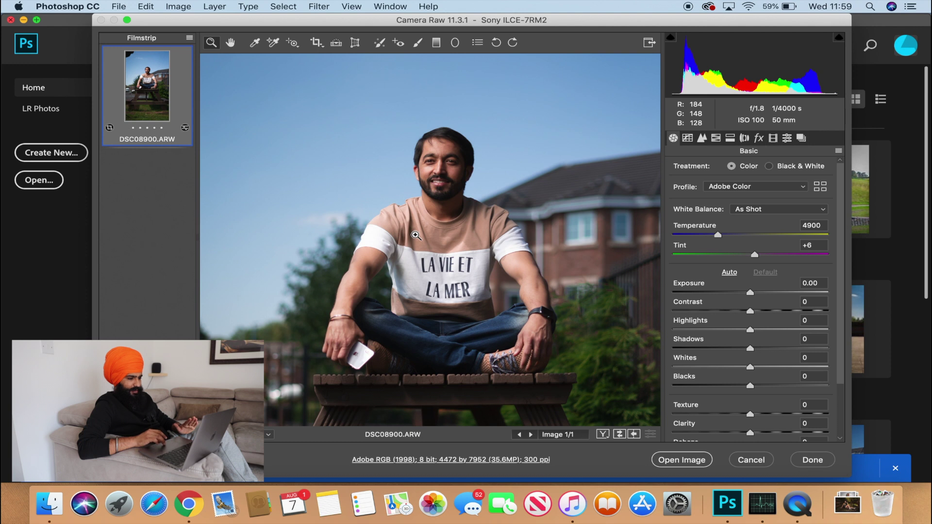
{"action": "scroll", "coordinate": [415, 236], "scroll_direction": "down", "scroll_amount": 5}
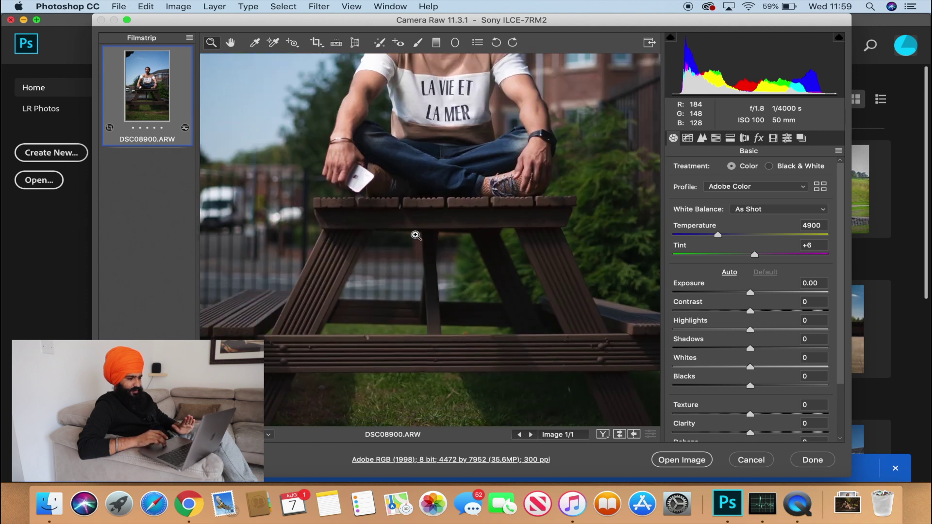
{"action": "scroll", "coordinate": [415, 235], "scroll_direction": "up", "scroll_amount": 5}
{"action": "scroll", "coordinate": [433, 197], "scroll_direction": "up", "scroll_amount": 2}
{"action": "scroll", "coordinate": [433, 197], "scroll_direction": "up", "scroll_amount": 2}
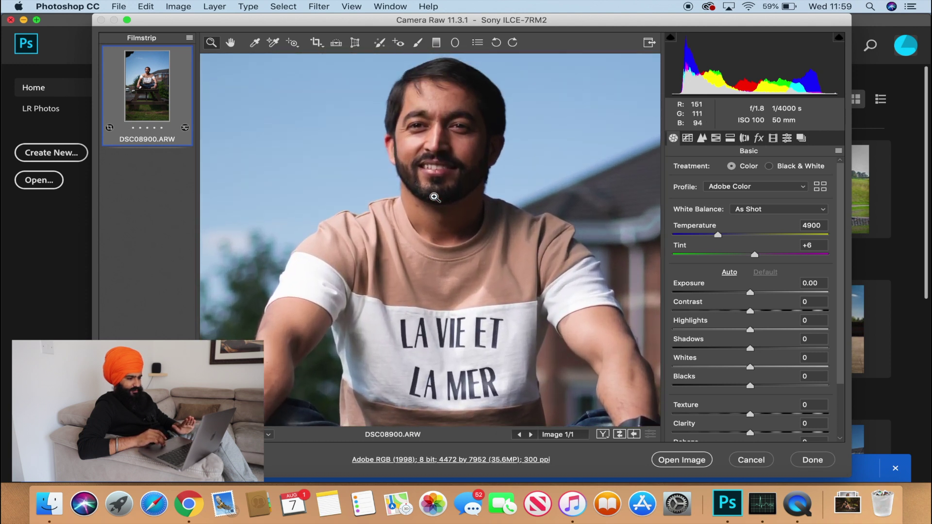
{"action": "scroll", "coordinate": [434, 197], "scroll_direction": "down", "scroll_amount": 5}
{"action": "scroll", "coordinate": [434, 197], "scroll_direction": "down", "scroll_amount": 1}
{"action": "scroll", "coordinate": [434, 197], "scroll_direction": "up", "scroll_amount": 4}
{"action": "scroll", "coordinate": [434, 197], "scroll_direction": "up", "scroll_amount": 1}
{"action": "scroll", "coordinate": [433, 197], "scroll_direction": "up", "scroll_amount": 3}
{"action": "right_click", "coordinate": [435, 196]}
{"action": "left_click", "coordinate": [485, 360]}
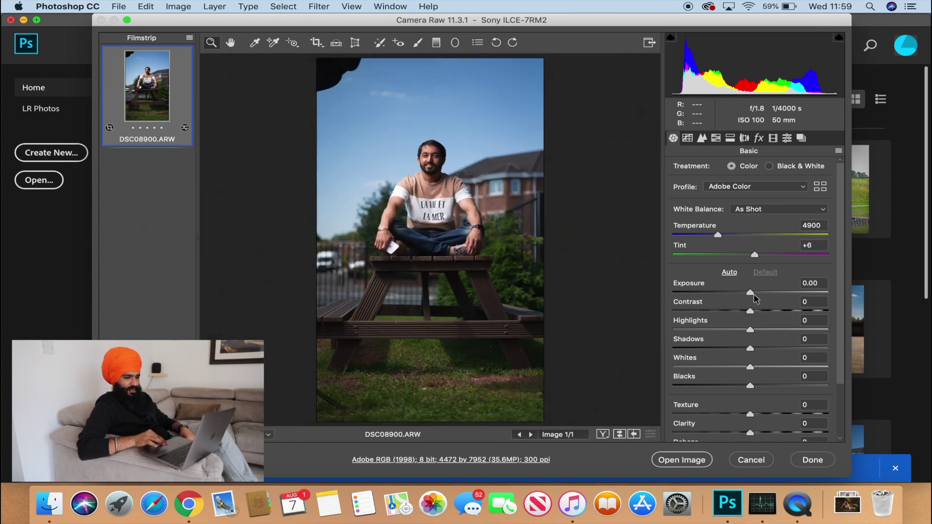
Step: Set Exposure to +0.70, Highlights to -100 and Shadows to +40
{"action": "left_click_drag", "start_coordinate": [750, 293], "coordinate": [762, 293]}
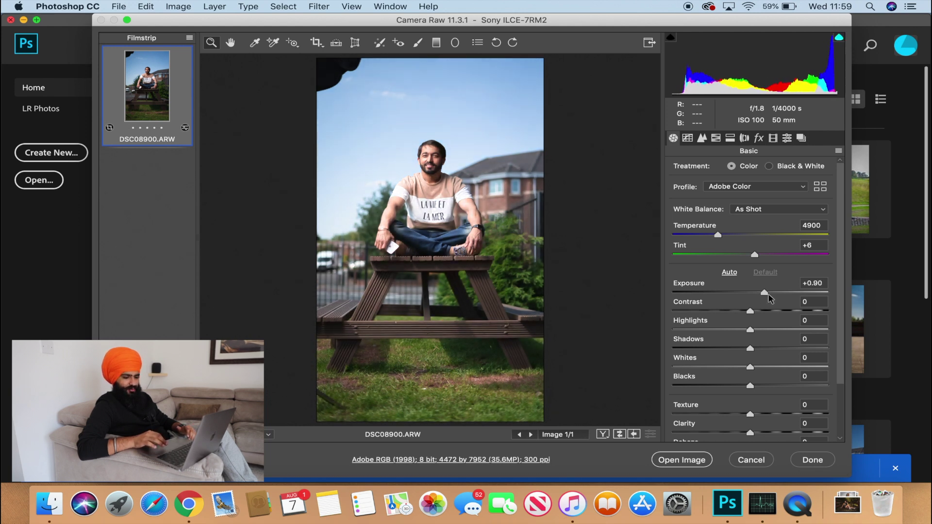
{"action": "left_click_drag", "start_coordinate": [767, 295], "coordinate": [770, 297]}
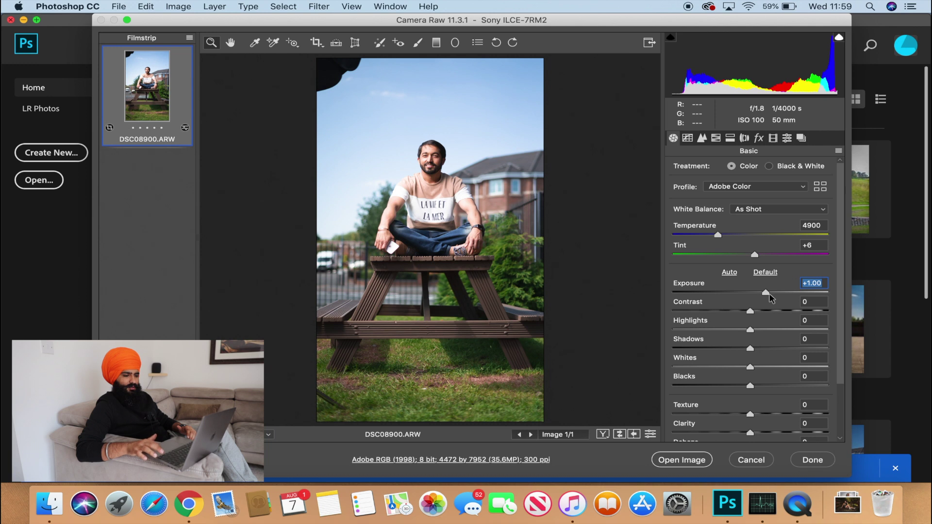
{"action": "key", "text": "Down"}
{"action": "key", "text": "Down"}
{"action": "key", "text": "Down"}
{"action": "key", "text": "Down"}
{"action": "key", "text": "Down"}
{"action": "key", "text": "Down"}
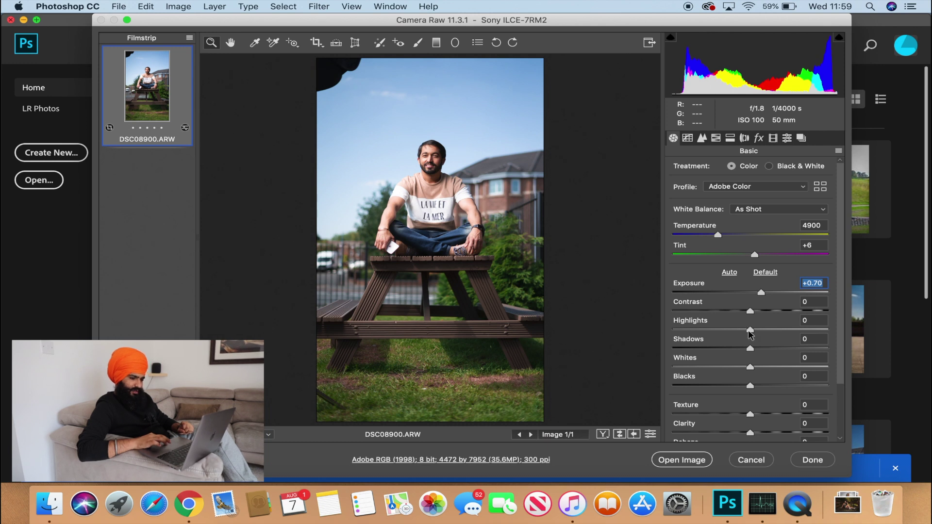
{"action": "left_click_drag", "start_coordinate": [749, 330], "coordinate": [646, 329]}
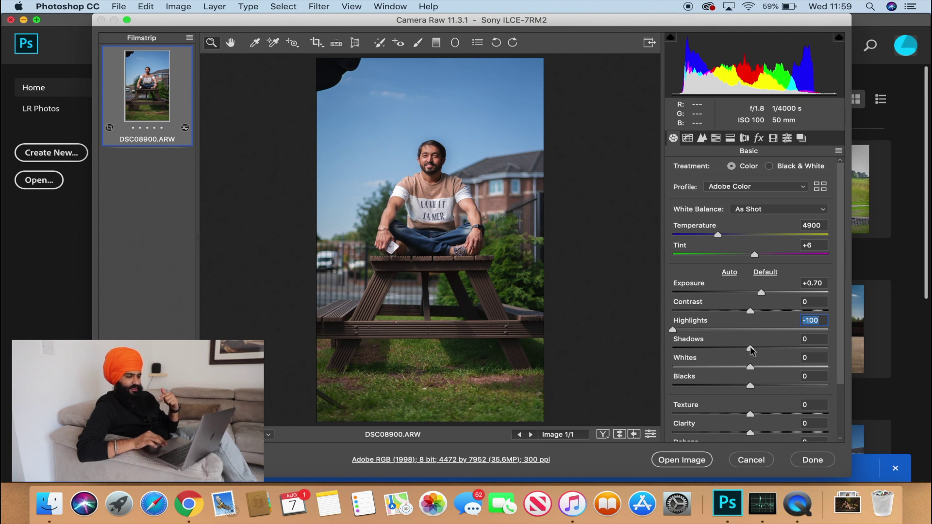
{"action": "left_click_drag", "start_coordinate": [749, 348], "coordinate": [784, 350]}
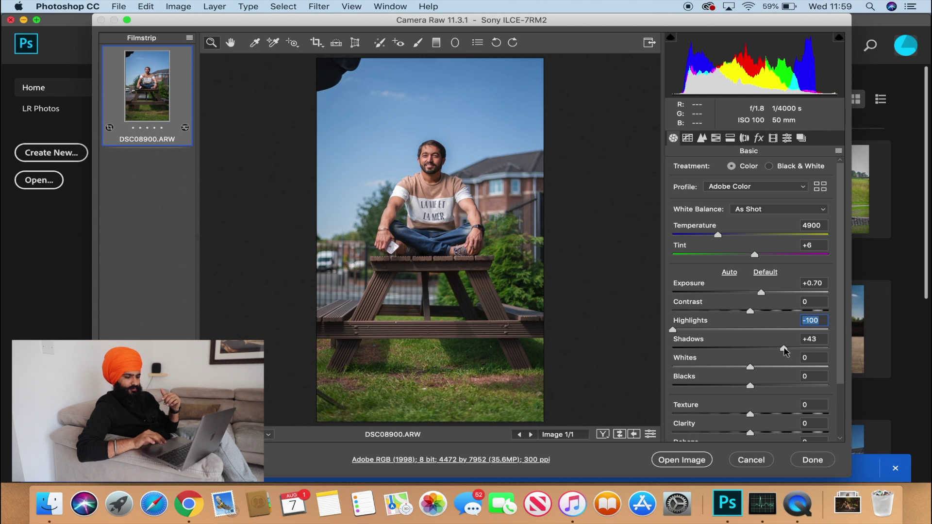
{"action": "left_click_drag", "start_coordinate": [785, 350], "coordinate": [782, 350]}
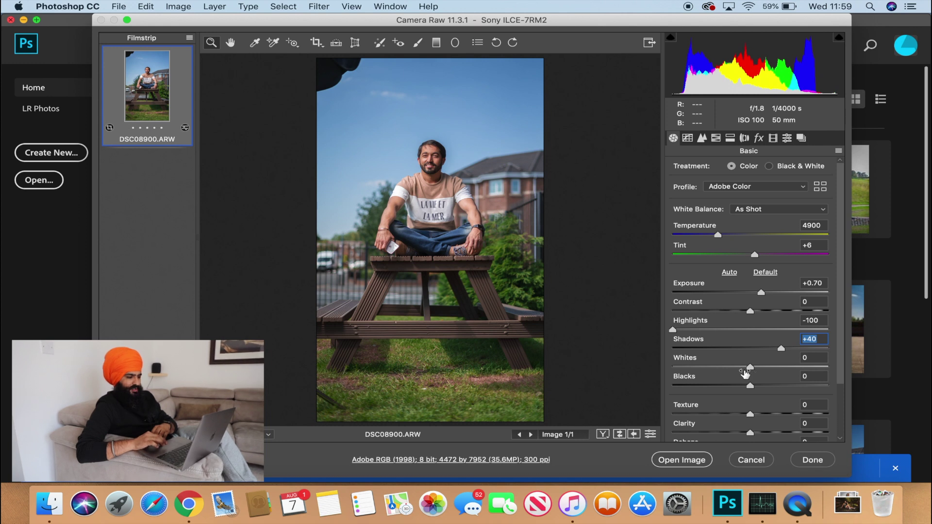
Step: Settle Whites at -30 and, after testing Blacks extremes, reset Blacks to 0
{"action": "left_click_drag", "start_coordinate": [750, 367], "coordinate": [615, 370]}
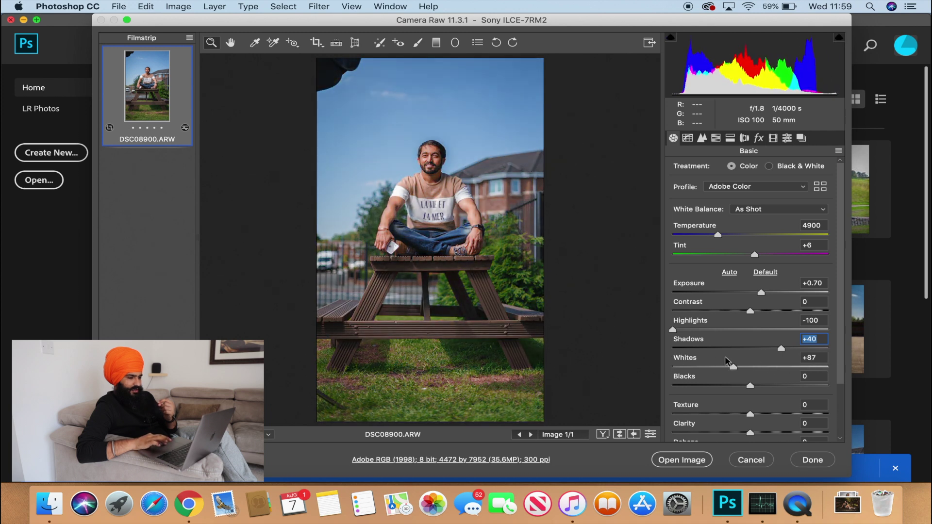
{"action": "left_click_drag", "start_coordinate": [672, 367], "coordinate": [723, 366]}
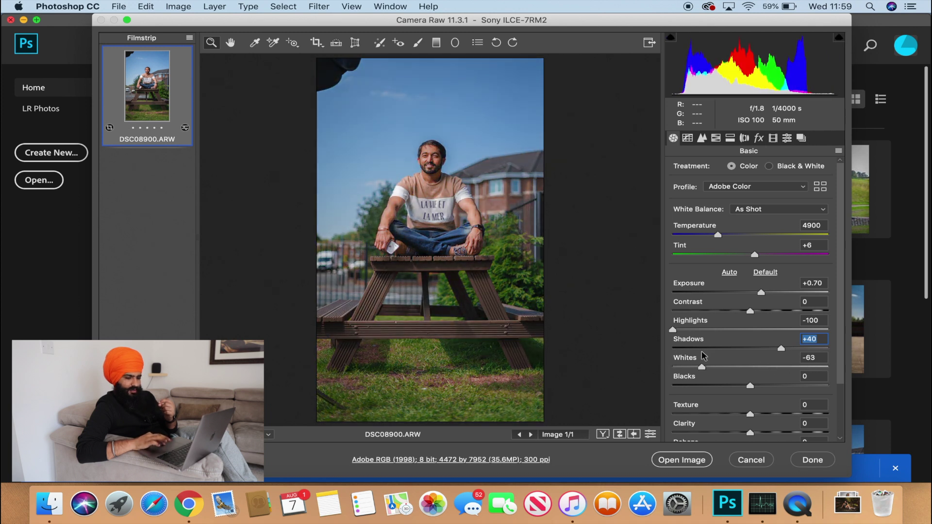
{"action": "left_click", "coordinate": [725, 362]}
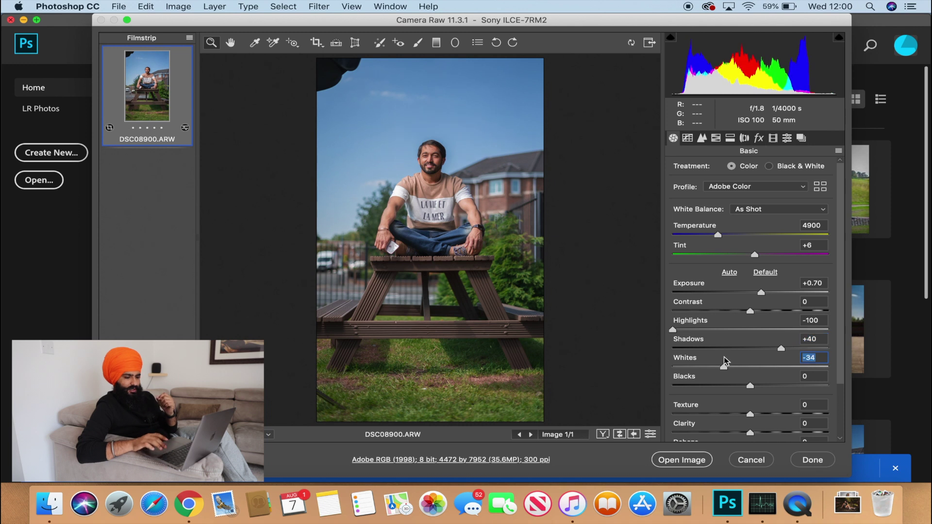
{"action": "left_click_drag", "start_coordinate": [724, 362], "coordinate": [727, 361]}
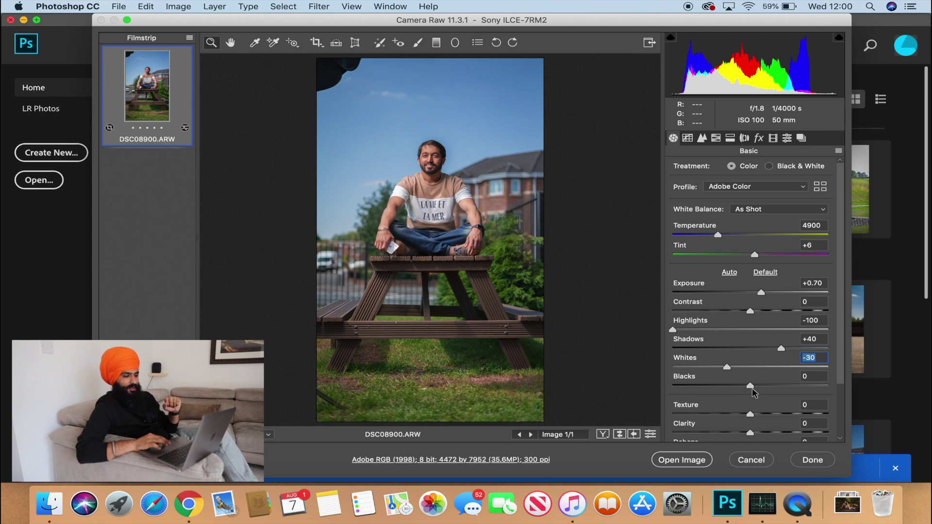
{"action": "mouse_move", "coordinate": [750, 386]}
{"action": "left_mouse_down"}
{"action": "mouse_move", "coordinate": [866, 382]}
{"action": "mouse_move", "coordinate": [782, 386]}
{"action": "left_mouse_up"}
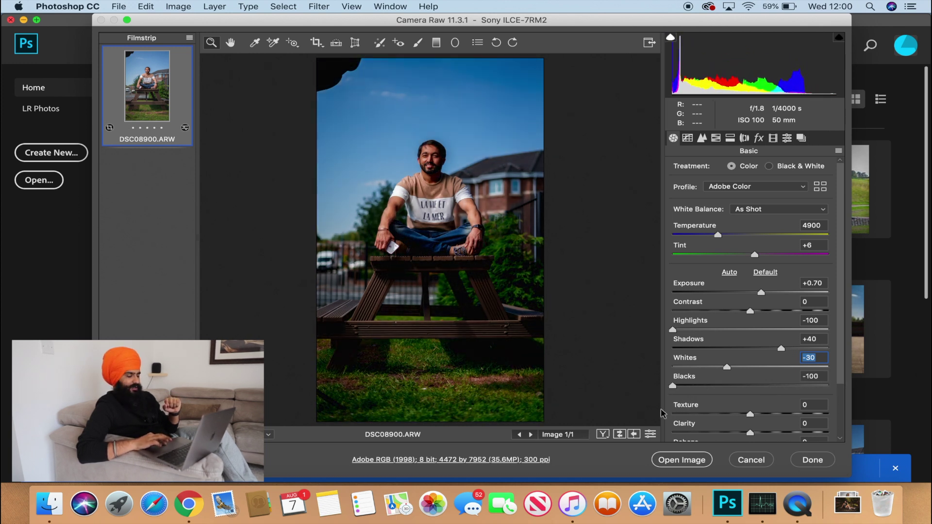
{"action": "left_click_drag", "start_coordinate": [789, 417], "coordinate": [831, 416]}
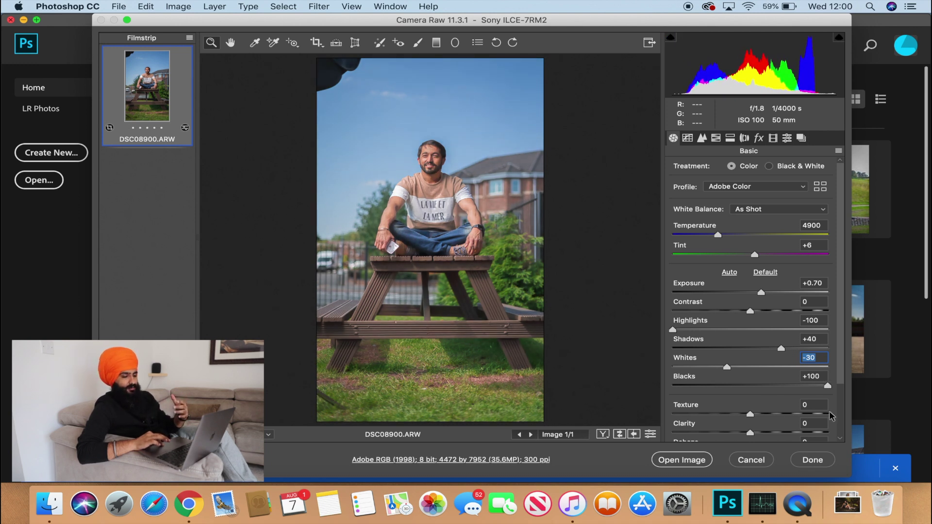
{"action": "left_click_drag", "start_coordinate": [831, 416], "coordinate": [752, 414]}
{"action": "key", "text": "Tab"}
{"action": "key", "text": "Down"}
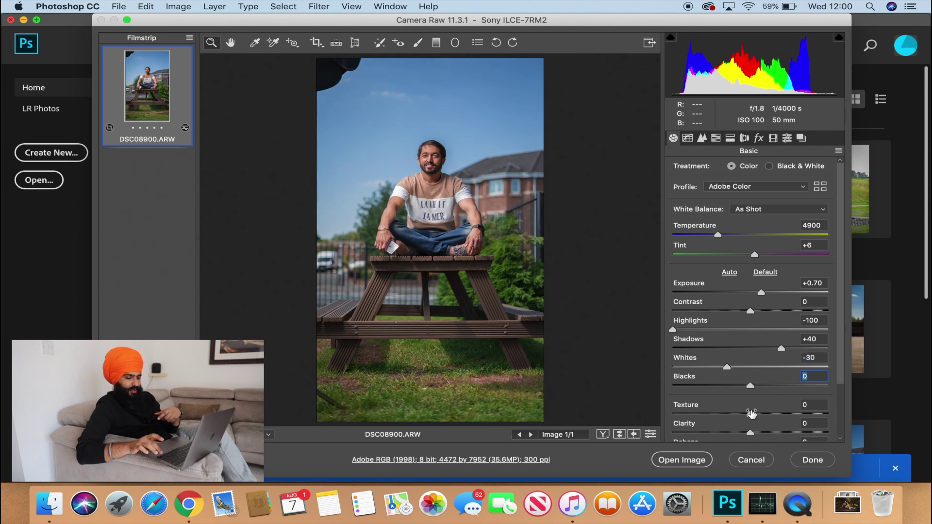
Step: Preview Texture extremes, then leave Texture and Clarity at small positive values (+5)
{"action": "scroll", "coordinate": [772, 303], "scroll_direction": "down", "scroll_amount": 3}
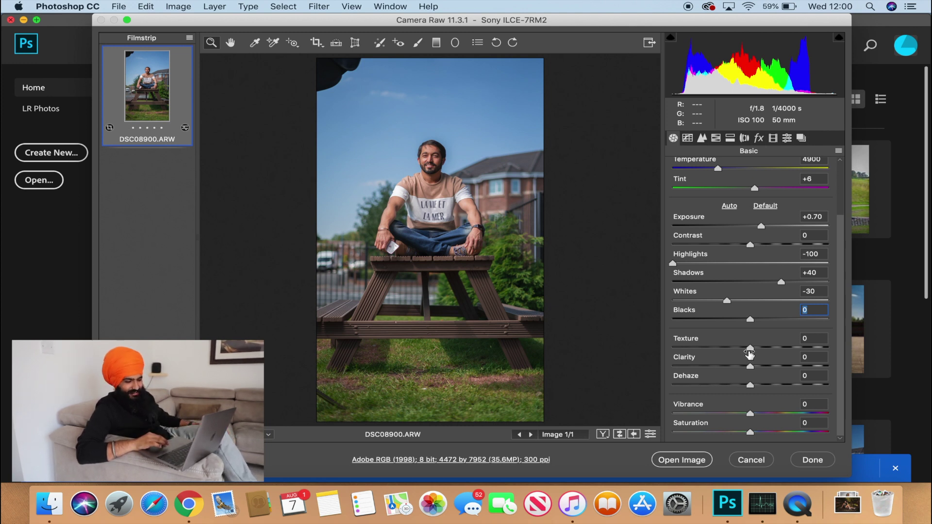
{"action": "left_click_drag", "start_coordinate": [743, 347], "coordinate": [642, 346]}
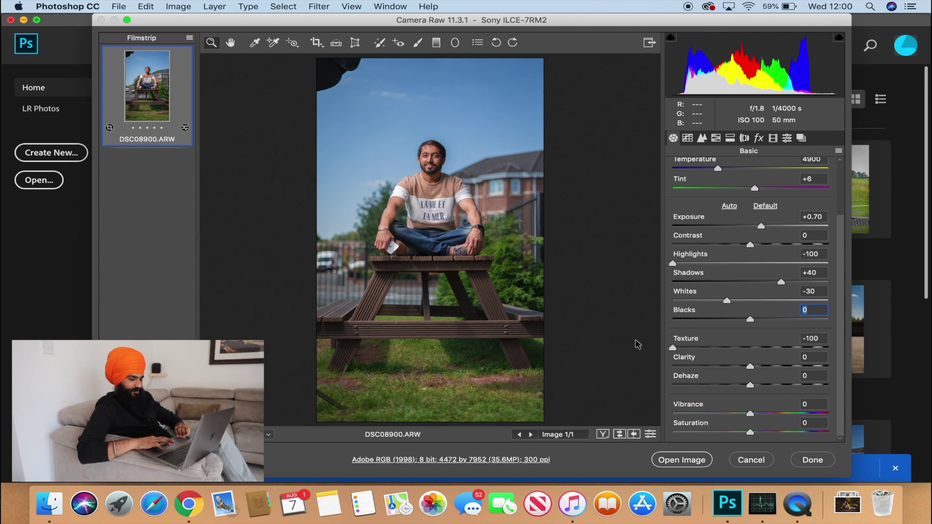
{"action": "left_click_drag", "start_coordinate": [638, 344], "coordinate": [861, 365]}
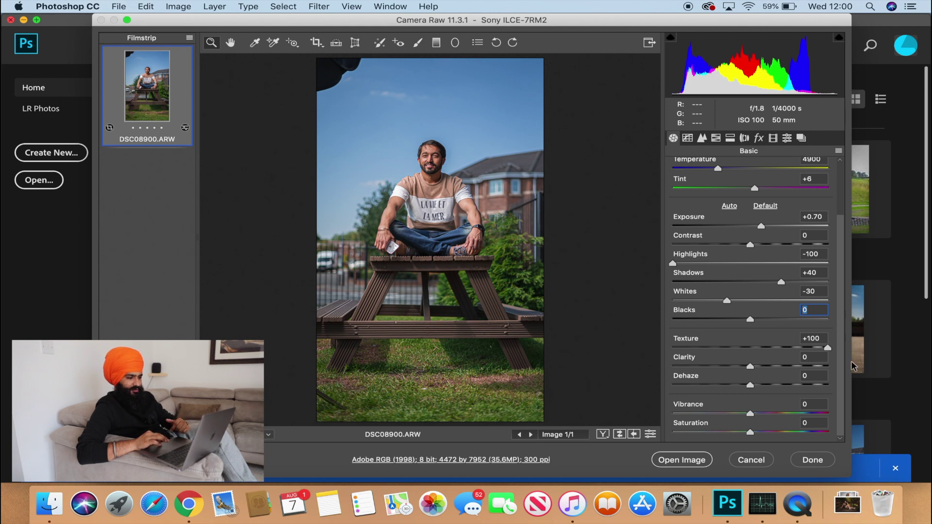
{"action": "left_click_drag", "start_coordinate": [813, 369], "coordinate": [773, 370]}
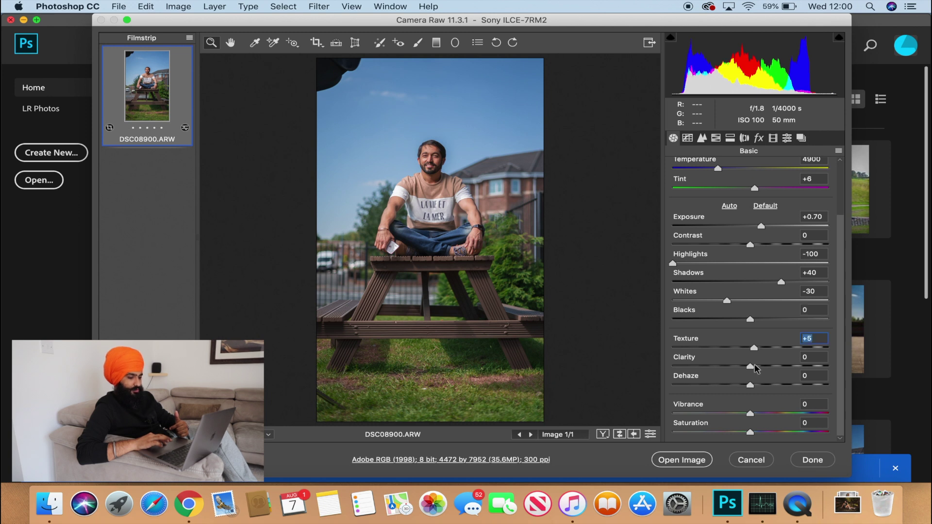
{"action": "left_click_drag", "start_coordinate": [754, 367], "coordinate": [751, 369]}
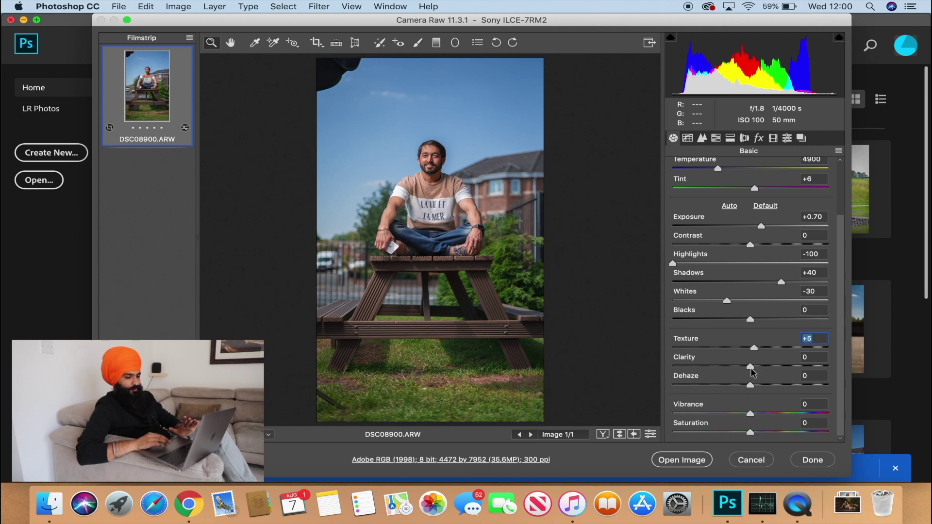
{"action": "left_click_drag", "start_coordinate": [751, 369], "coordinate": [752, 370]}
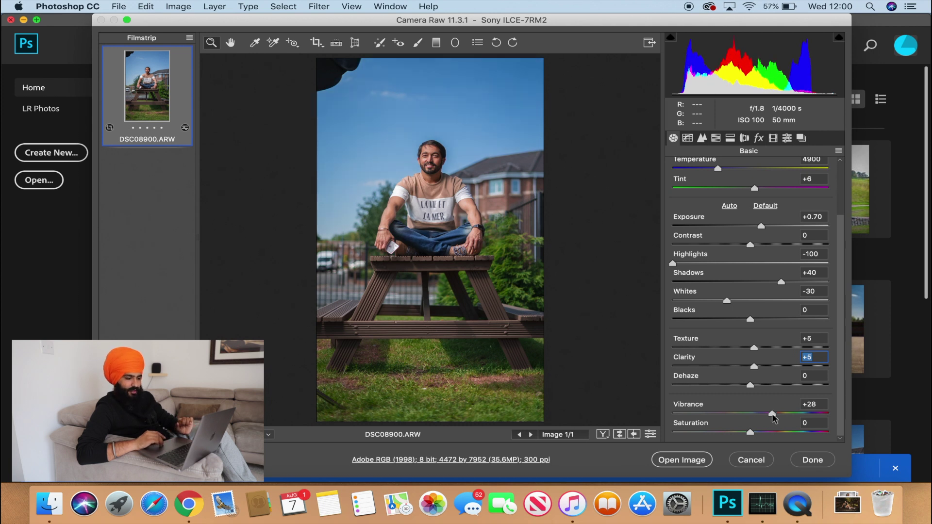
Step: Set Vibrance to about +14 and Saturation to +2
{"action": "left_click_drag", "start_coordinate": [772, 414], "coordinate": [835, 413]}
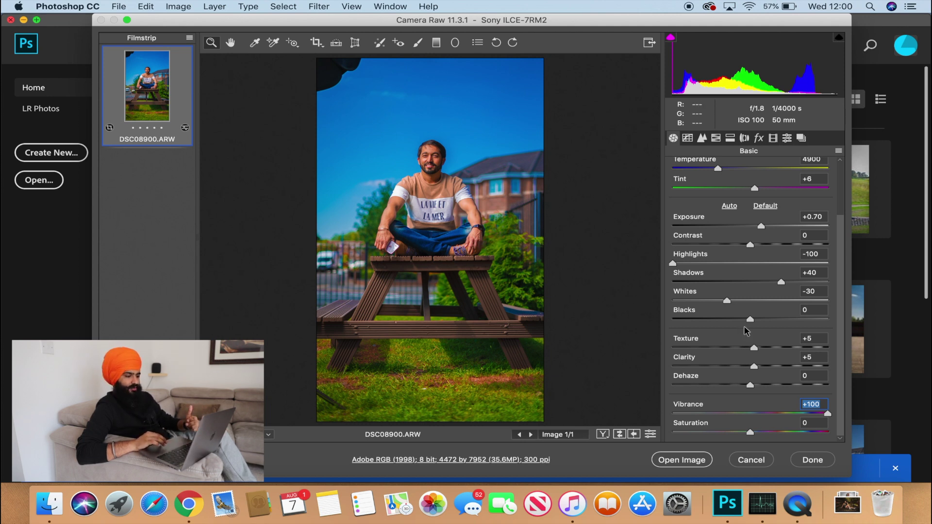
{"action": "left_click", "coordinate": [762, 413]}
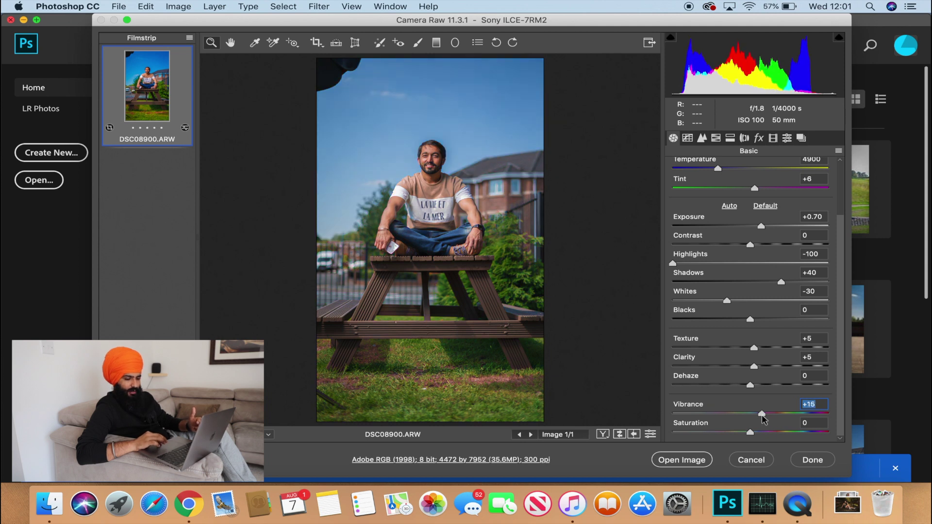
{"action": "left_click_drag", "start_coordinate": [760, 420], "coordinate": [760, 422]}
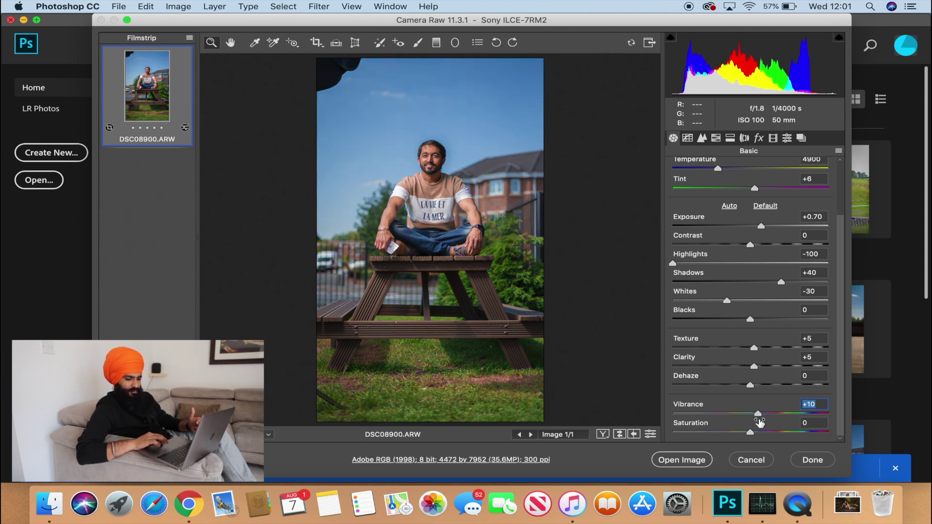
{"action": "left_click_drag", "start_coordinate": [762, 420], "coordinate": [765, 418]}
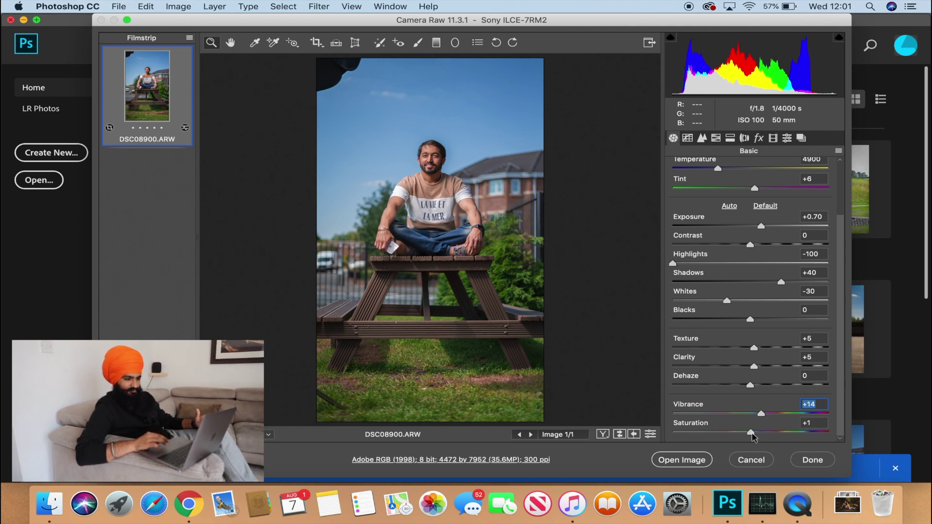
{"action": "left_click_drag", "start_coordinate": [752, 435], "coordinate": [753, 436]}
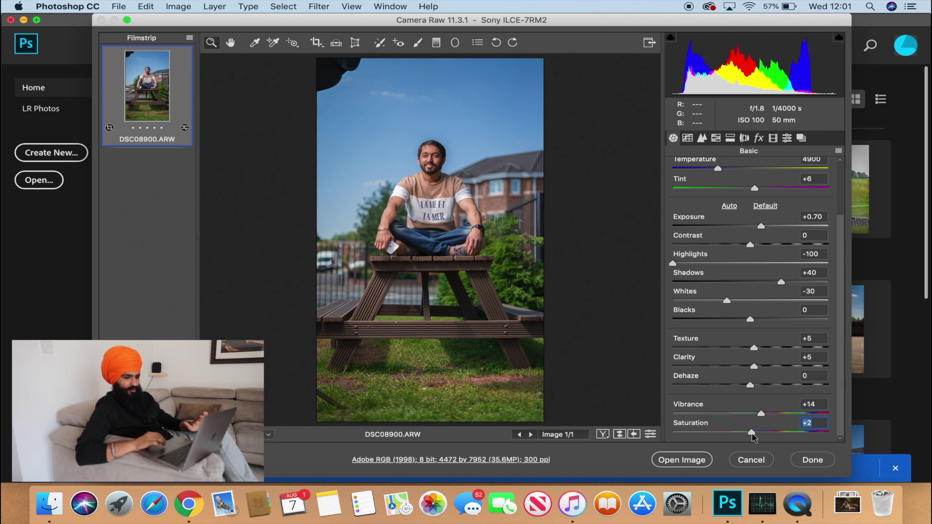
{"action": "left_click", "coordinate": [687, 139]}
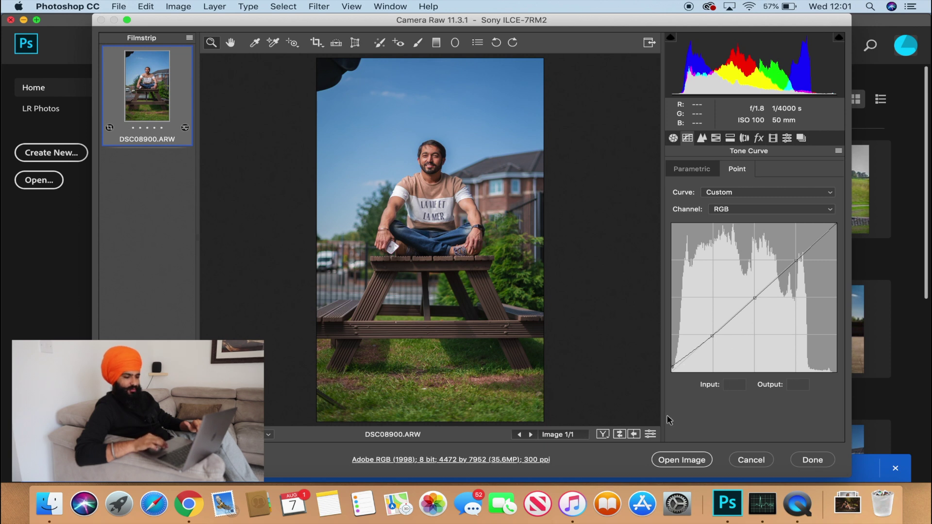
Step: Lift the RGB curve's black point to Output 19, keeping the Custom curve preset
{"action": "mouse_move", "coordinate": [672, 371]}
{"action": "left_mouse_down"}
{"action": "mouse_move", "coordinate": [676, 381]}
{"action": "mouse_move", "coordinate": [669, 375]}
{"action": "left_mouse_up"}
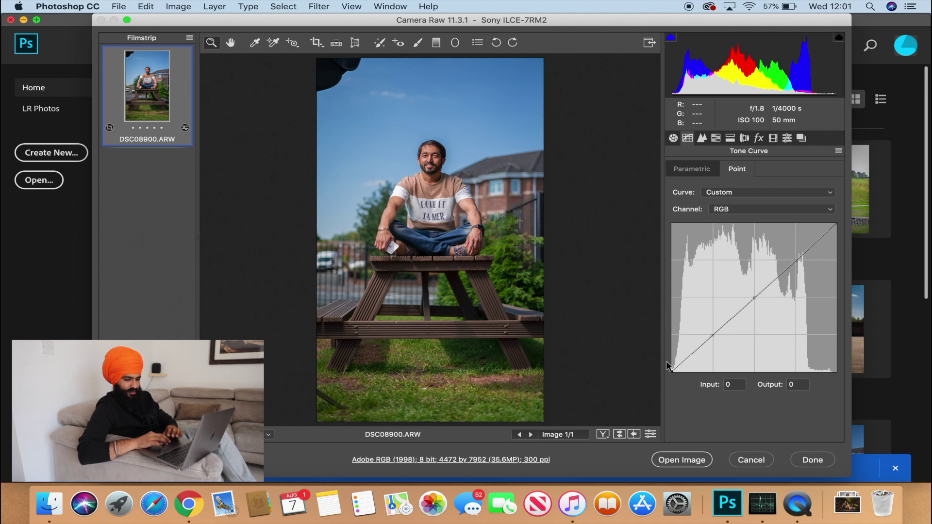
{"action": "left_click_drag", "start_coordinate": [671, 373], "coordinate": [656, 353]}
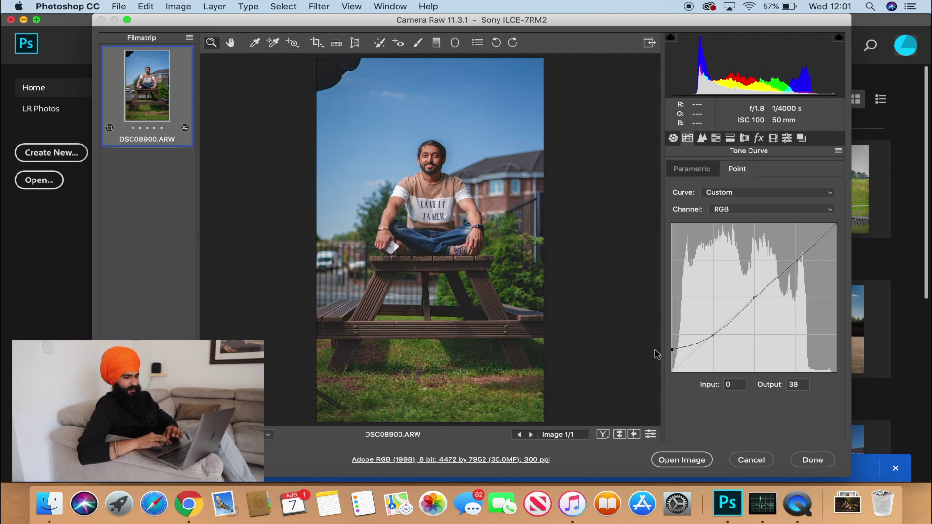
{"action": "left_click_drag", "start_coordinate": [658, 357], "coordinate": [660, 359]}
{"action": "key", "text": "Down"}
{"action": "key", "text": "Down"}
{"action": "key", "text": "Down"}
{"action": "key", "text": "Down"}
{"action": "key", "text": "Down"}
{"action": "key", "text": "Down"}
{"action": "key", "text": "Down"}
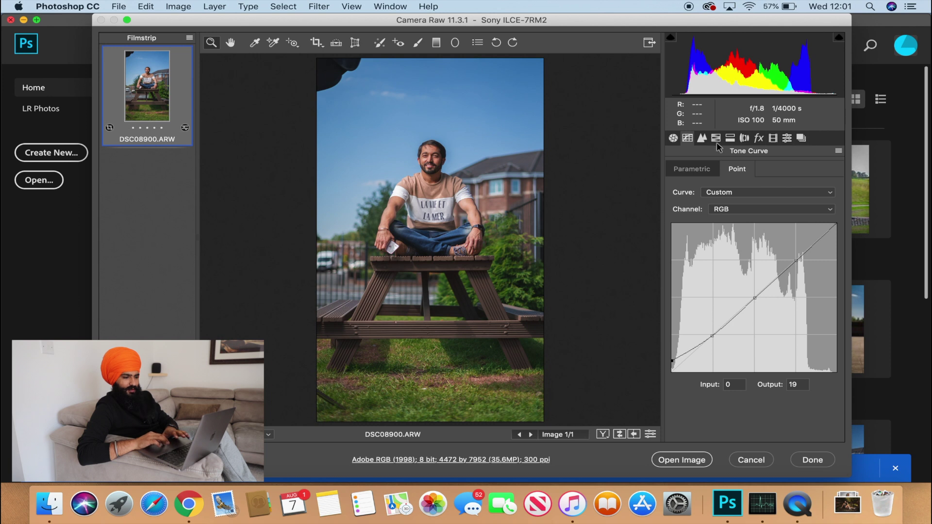
{"action": "left_click", "coordinate": [714, 192]}
{"action": "left_click", "coordinate": [714, 192]}
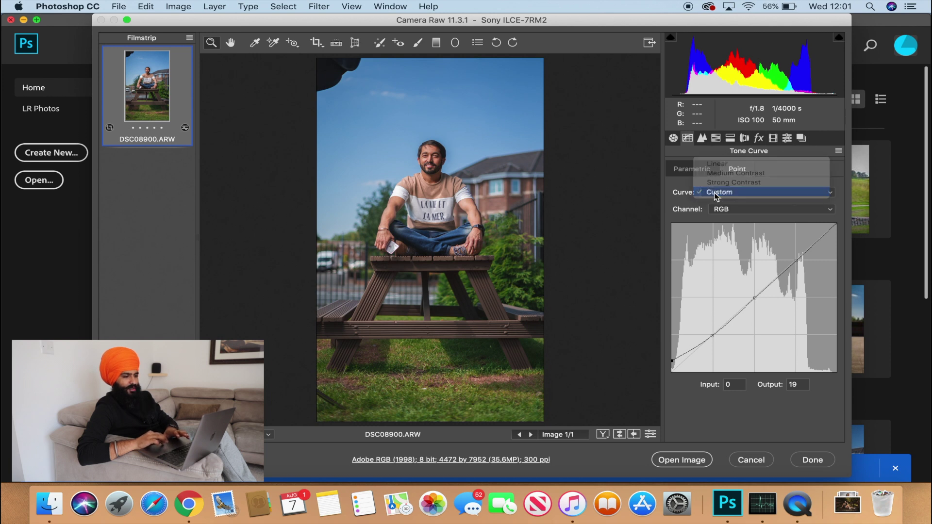
Step: Try a red shadow lift on the Red curve, revert it, and return to RGB
{"action": "left_click", "coordinate": [727, 209]}
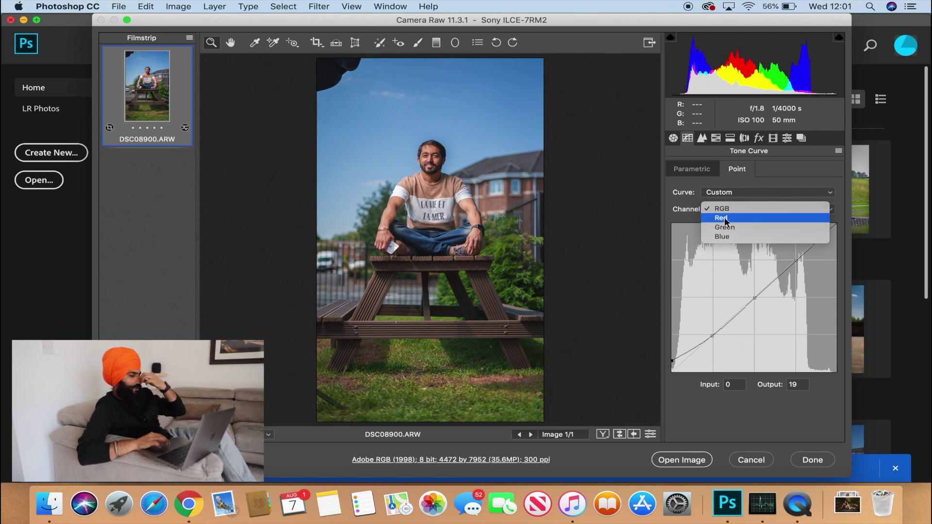
{"action": "left_click", "coordinate": [722, 218]}
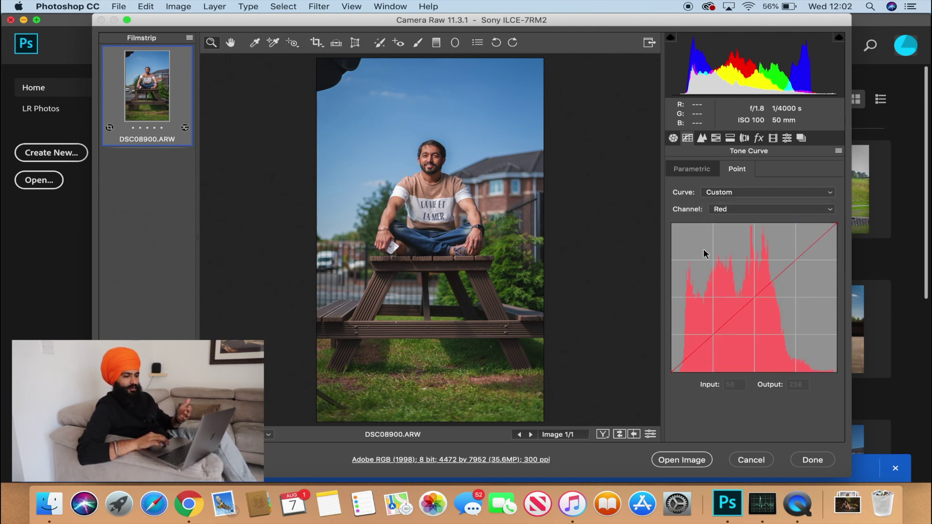
{"action": "mouse_move", "coordinate": [671, 372]}
{"action": "left_mouse_down"}
{"action": "mouse_move", "coordinate": [670, 363]}
{"action": "mouse_move", "coordinate": [670, 374]}
{"action": "left_mouse_up"}
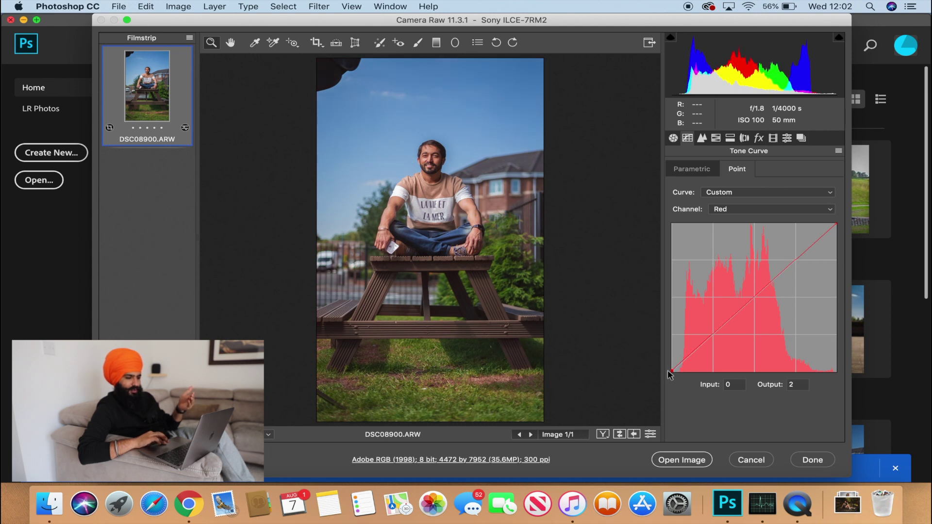
{"action": "left_click_drag", "start_coordinate": [670, 373], "coordinate": [671, 372]}
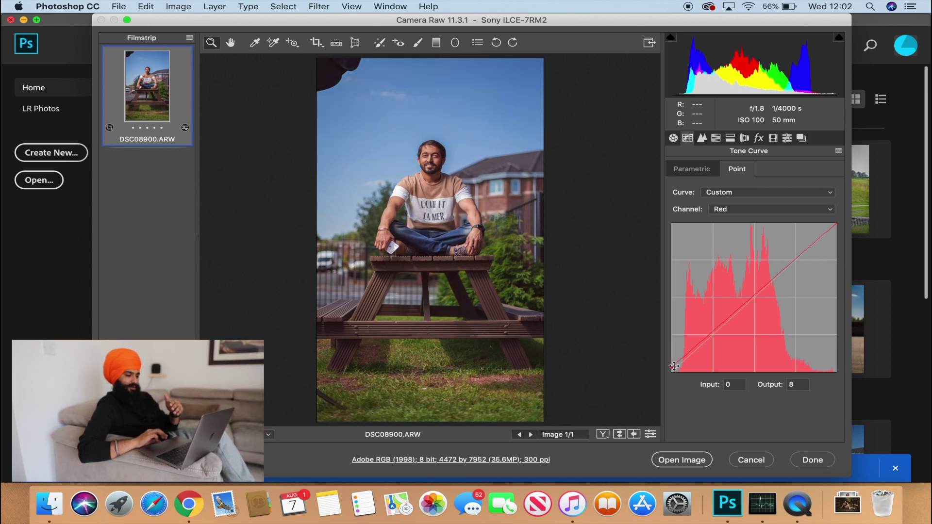
{"action": "left_click", "coordinate": [723, 209]}
{"action": "left_click", "coordinate": [719, 197]}
{"action": "left_click", "coordinate": [702, 137]}
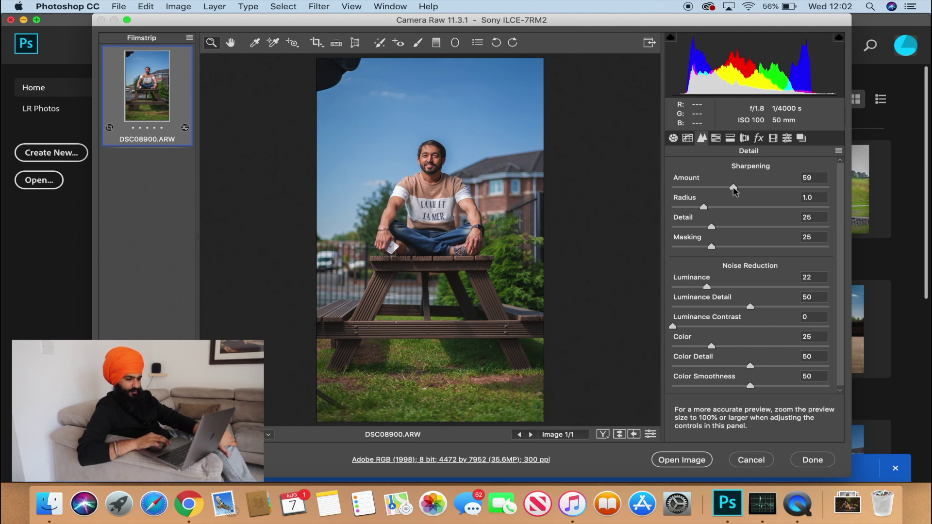
Step: Raise the Detail panel's Sharpening Amount to 55
{"action": "left_click_drag", "start_coordinate": [733, 188], "coordinate": [730, 197]}
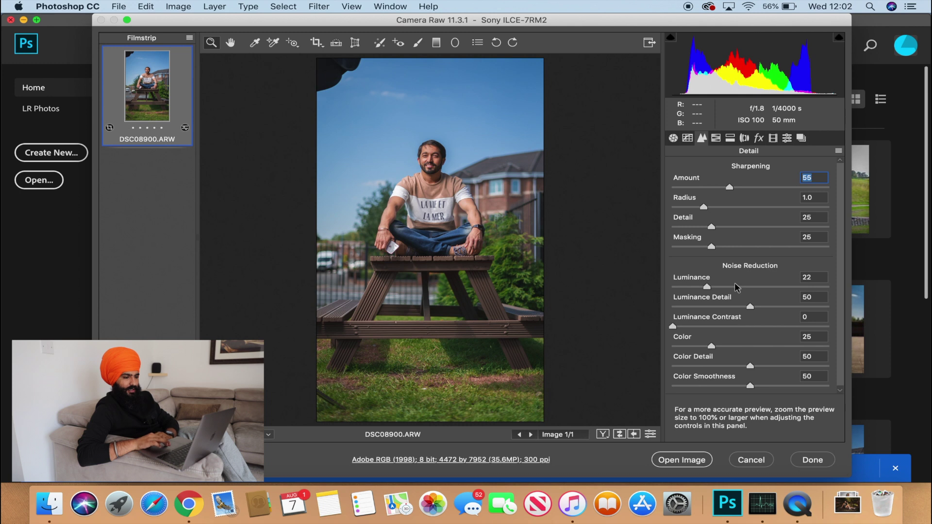
{"action": "left_click", "coordinate": [720, 139]}
Step: Compare the Yellows hue at its extremes, leaving it at -100
{"action": "left_click", "coordinate": [680, 170]}
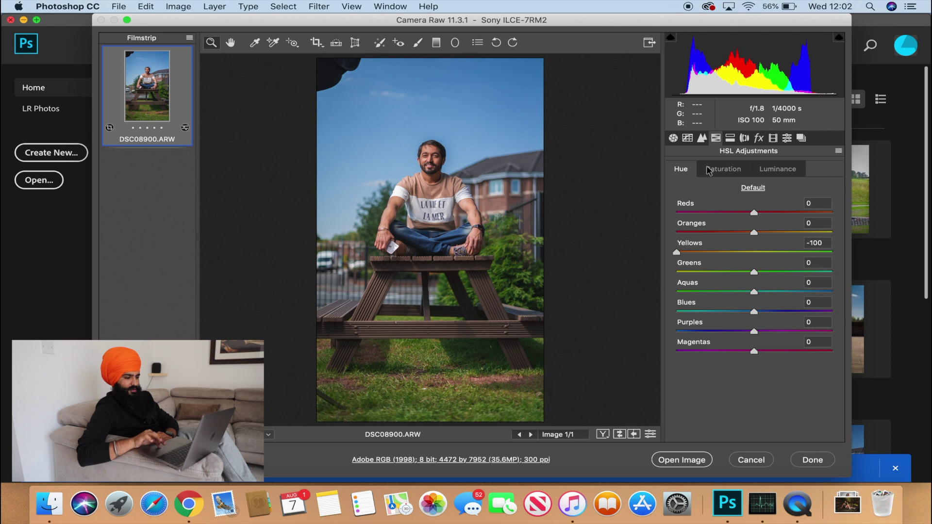
{"action": "mouse_move", "coordinate": [676, 252]}
{"action": "left_mouse_down"}
{"action": "mouse_move", "coordinate": [845, 252]}
{"action": "mouse_move", "coordinate": [546, 264]}
{"action": "left_mouse_up"}
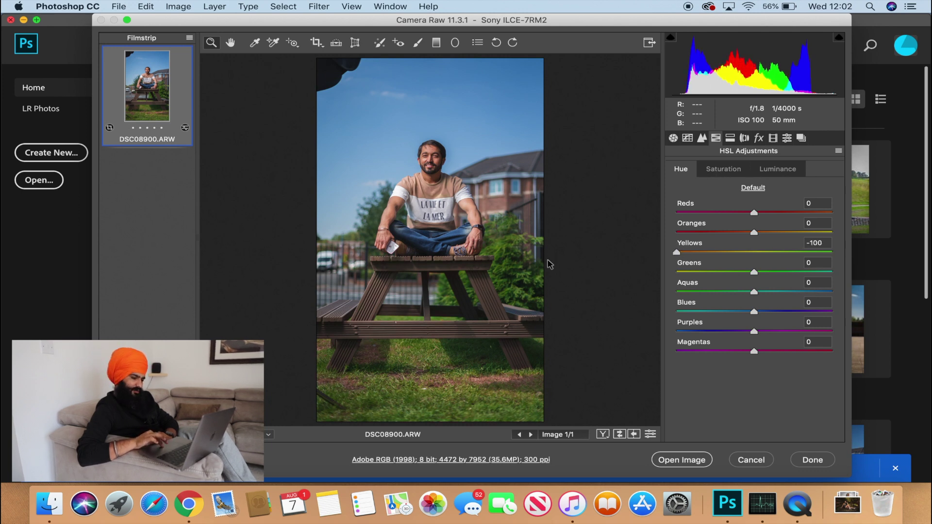
{"action": "mouse_move", "coordinate": [676, 252]}
{"action": "left_mouse_down"}
{"action": "mouse_move", "coordinate": [845, 242]}
{"action": "mouse_move", "coordinate": [643, 285]}
{"action": "left_mouse_up"}
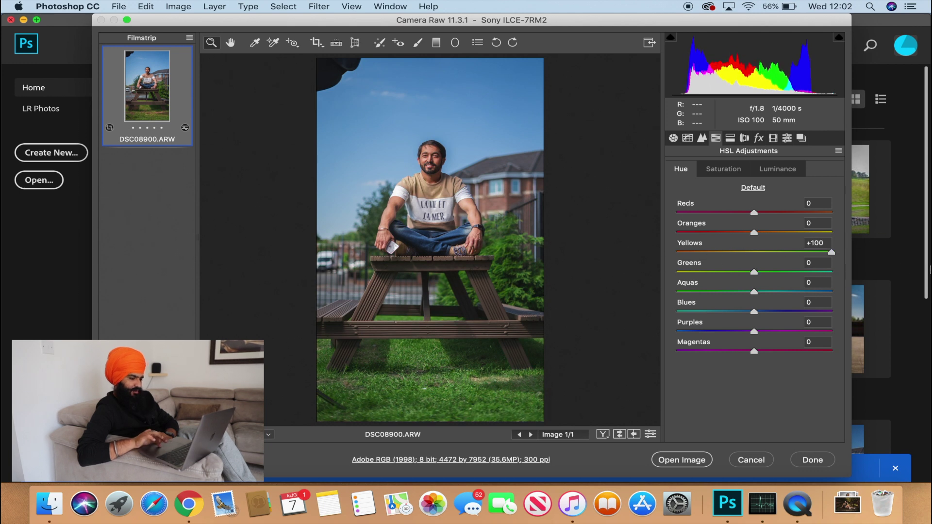
{"action": "left_click_drag", "start_coordinate": [676, 252], "coordinate": [929, 241]}
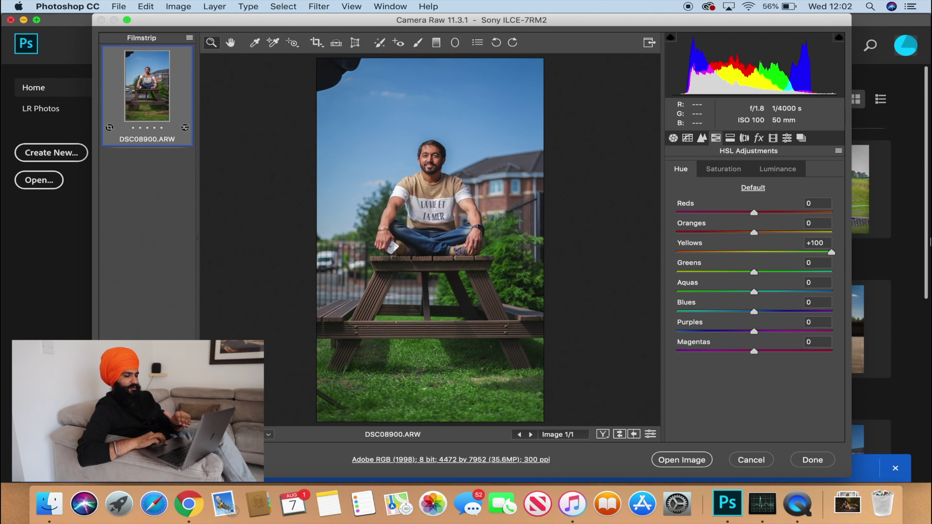
{"action": "left_click_drag", "start_coordinate": [831, 252], "coordinate": [663, 258]}
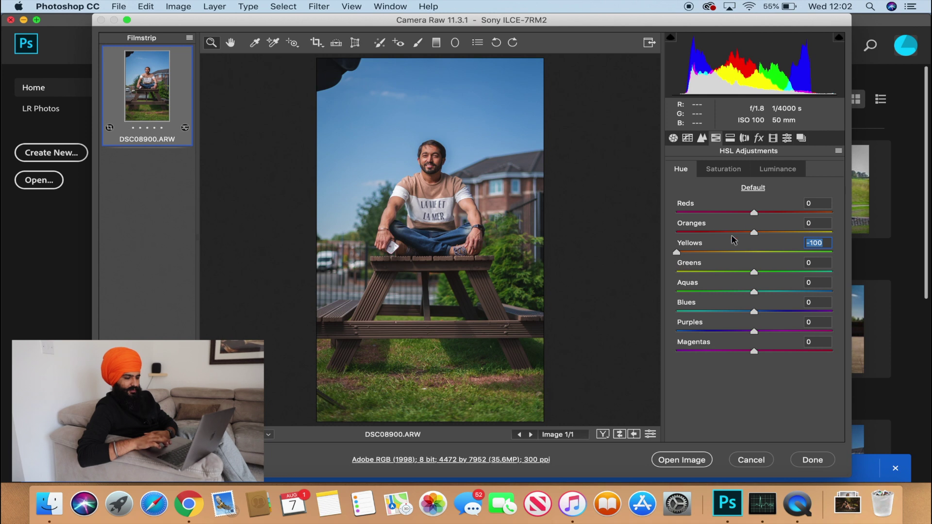
Step: Boost Yellows saturation to +33 in the HSL Saturation tab
{"action": "left_click", "coordinate": [723, 169]}
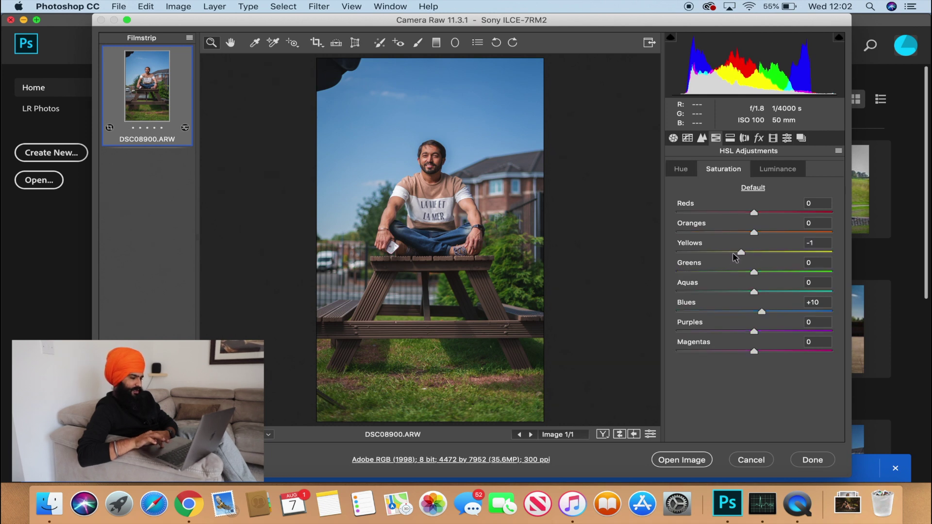
{"action": "mouse_move", "coordinate": [682, 252]}
{"action": "left_mouse_down"}
{"action": "mouse_move", "coordinate": [915, 258]}
{"action": "mouse_move", "coordinate": [915, 271]}
{"action": "mouse_move", "coordinate": [778, 285]}
{"action": "left_mouse_up"}
{"action": "left_click", "coordinate": [731, 139]}
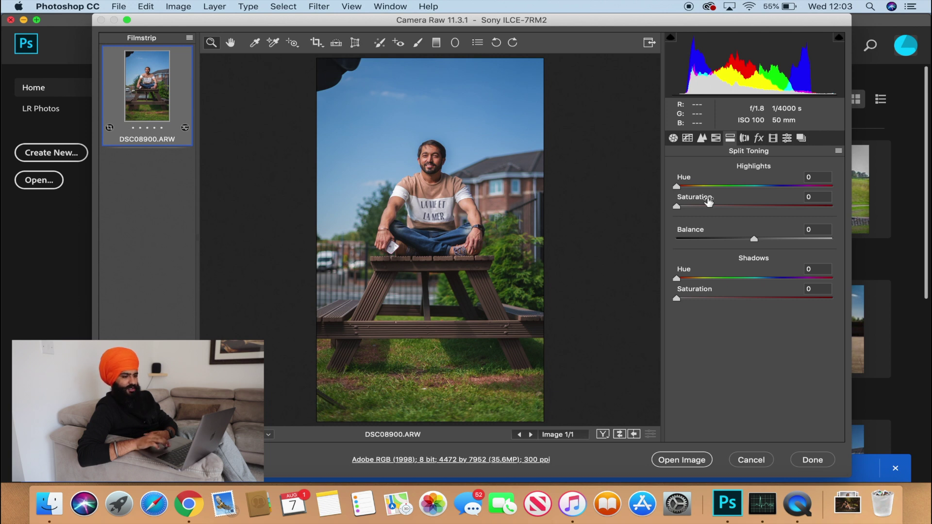
Step: View the Lens Corrections panel, then move to the Effects panel
{"action": "left_click", "coordinate": [744, 138]}
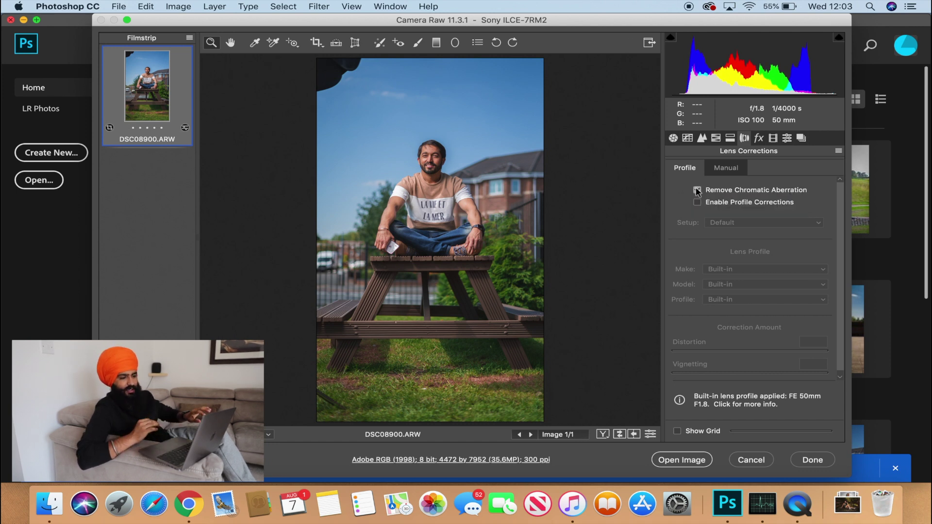
{"action": "left_click", "coordinate": [760, 139]}
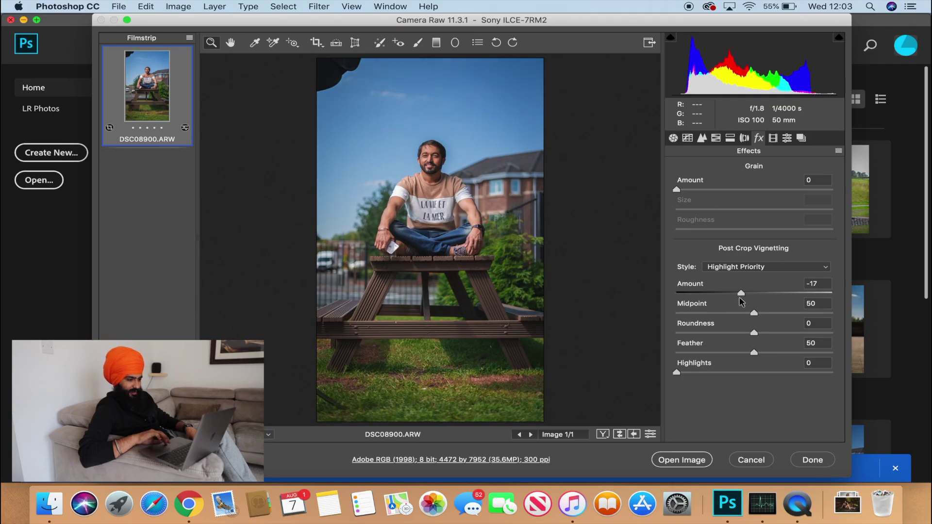
Step: Darken the corners with a post-crop vignette, settling the Amount at -15
{"action": "left_click_drag", "start_coordinate": [744, 293], "coordinate": [727, 293]}
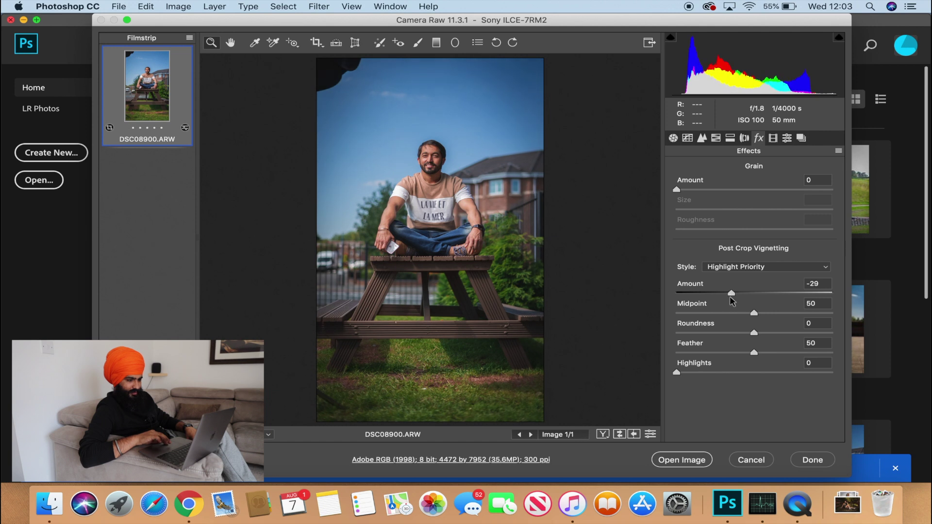
{"action": "left_click_drag", "start_coordinate": [727, 294], "coordinate": [741, 293]}
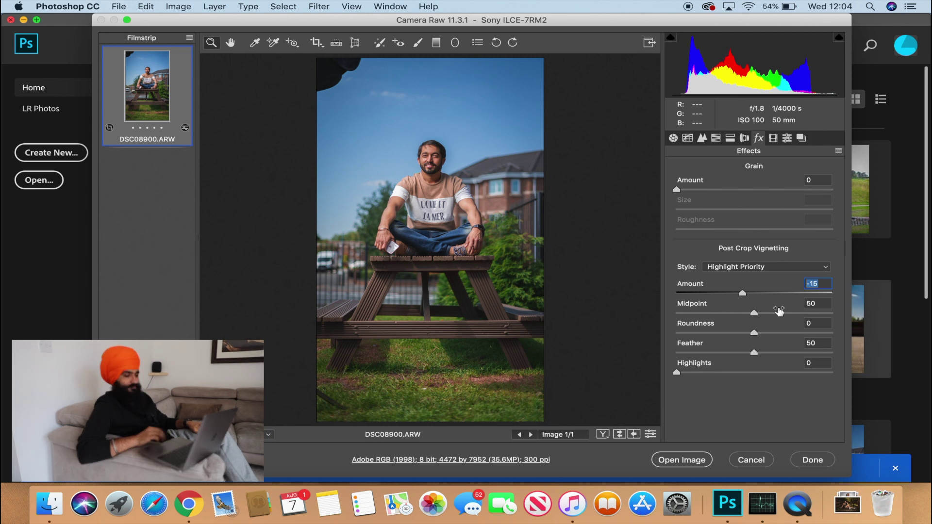
Step: Browse the Calibration and Presets tabs, then open the edited raw photo in Photoshop
{"action": "left_click", "coordinate": [786, 138]}
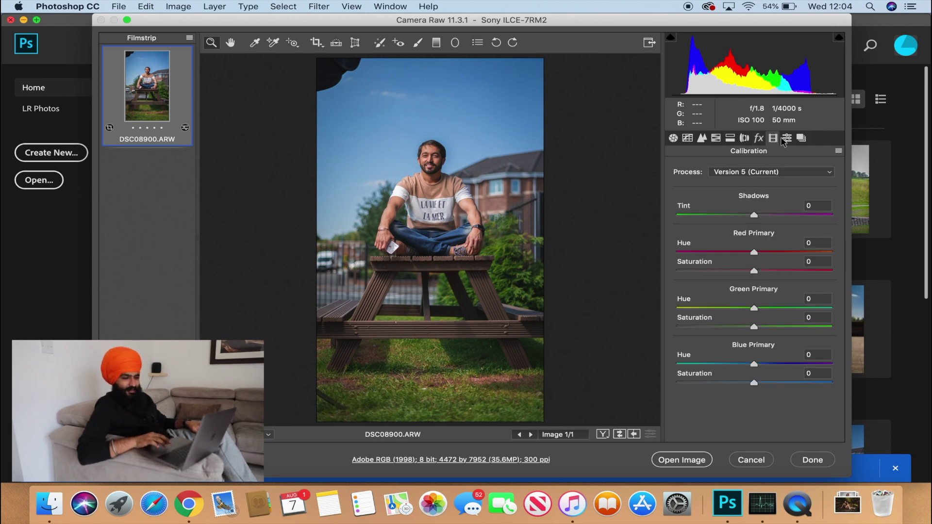
{"action": "left_click", "coordinate": [786, 139]}
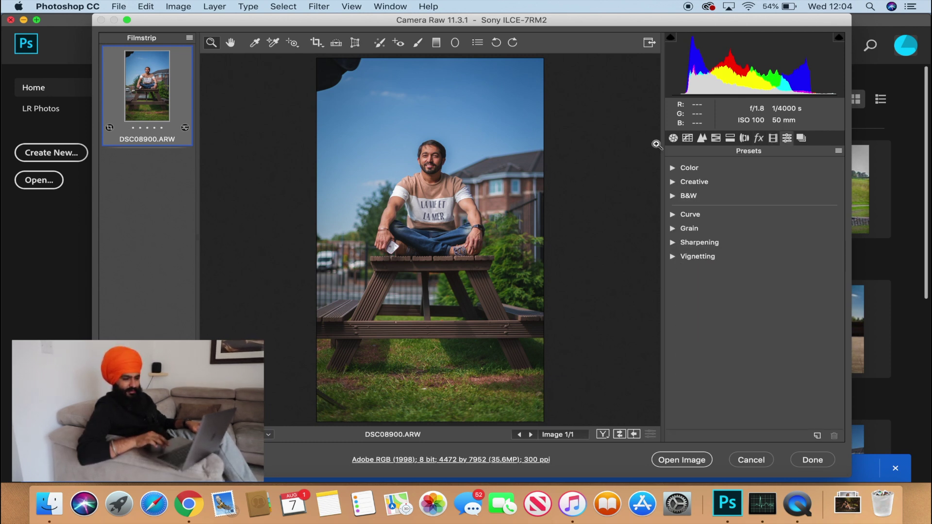
{"action": "left_click", "coordinate": [681, 461]}
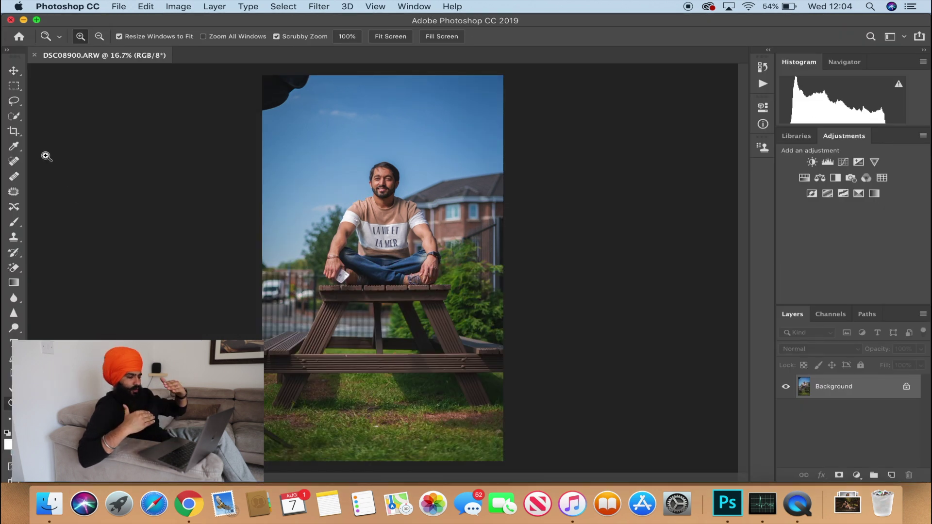
{"action": "left_click", "coordinate": [13, 132]}
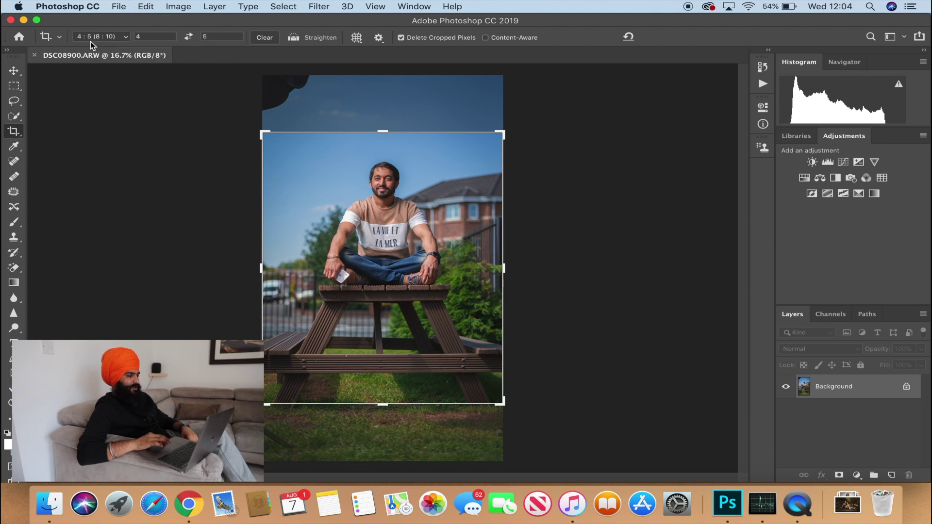
Step: Apply a 4 : 5 (8 : 10) crop ratio, then undo it to adjust framing
{"action": "left_click", "coordinate": [99, 38]}
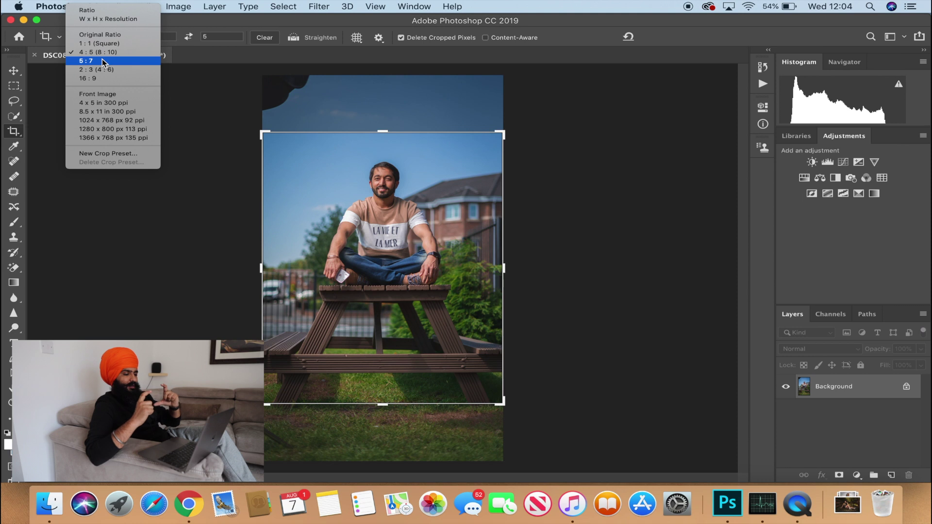
{"action": "left_click", "coordinate": [92, 53]}
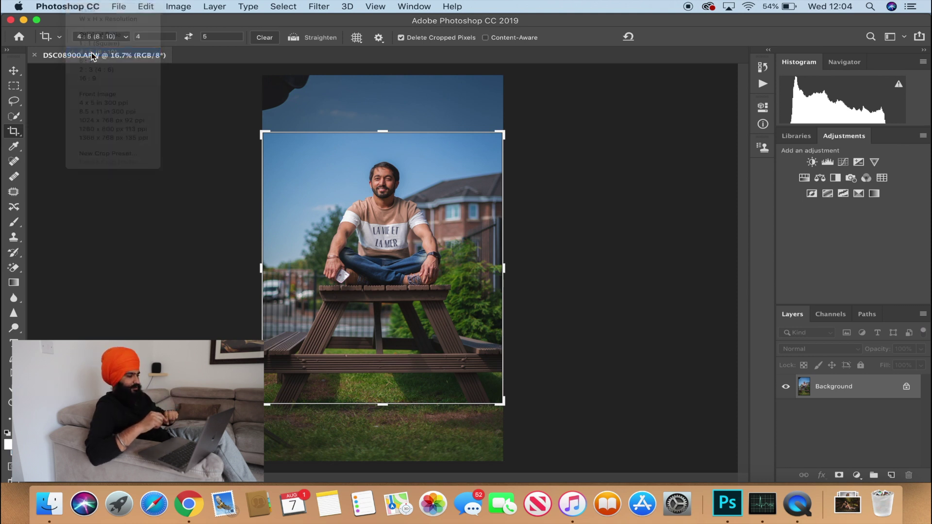
{"action": "key", "text": "Return"}
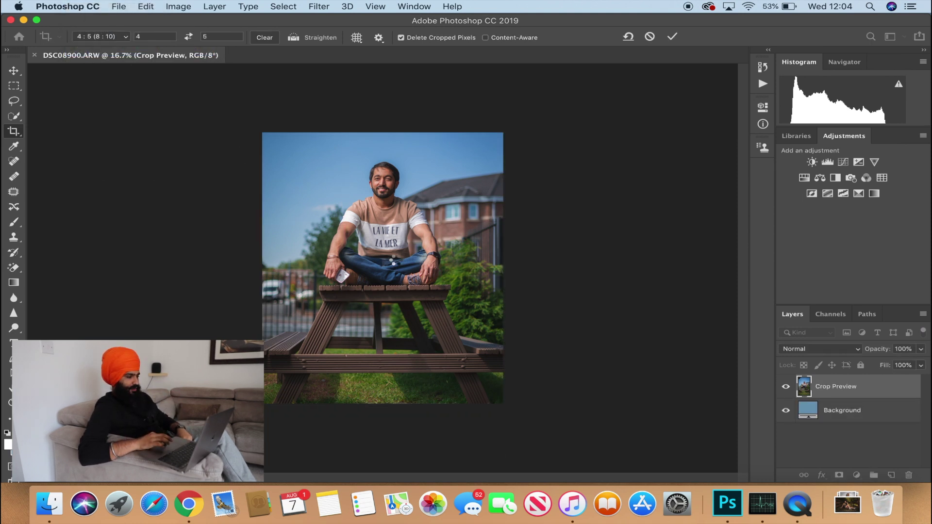
{"action": "key", "text": "super+z"}
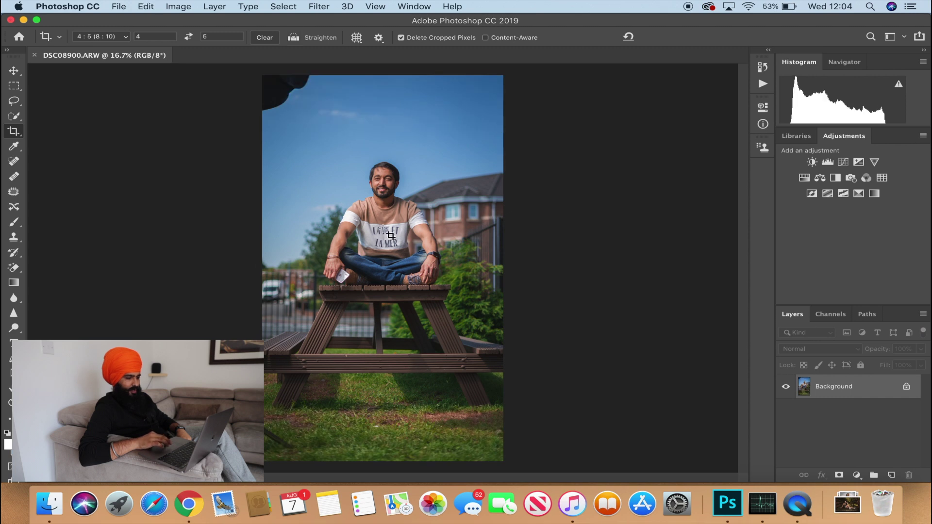
Step: Reposition the photo under the 4:5 crop frame around the man and commit the crop
{"action": "left_click_drag", "start_coordinate": [380, 233], "coordinate": [381, 221]}
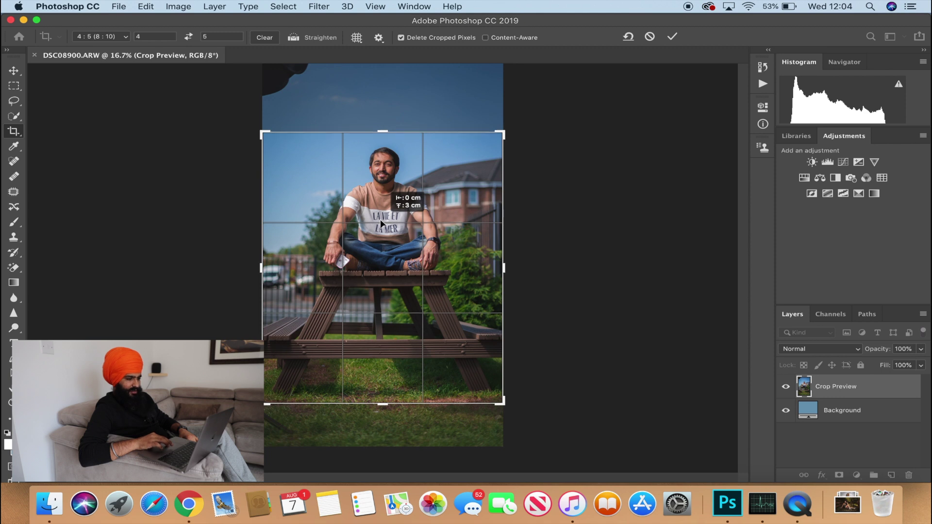
{"action": "left_click_drag", "start_coordinate": [380, 223], "coordinate": [381, 223]}
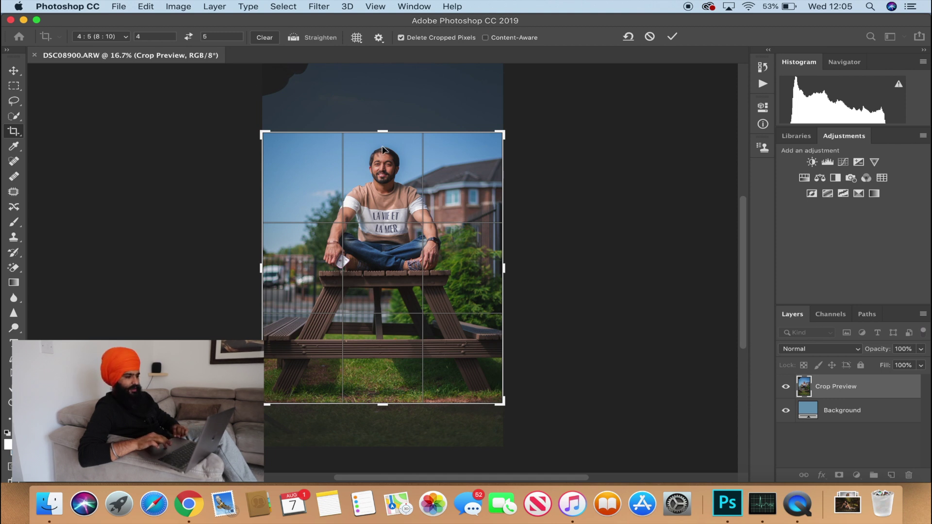
{"action": "left_click_drag", "start_coordinate": [382, 169], "coordinate": [380, 178]}
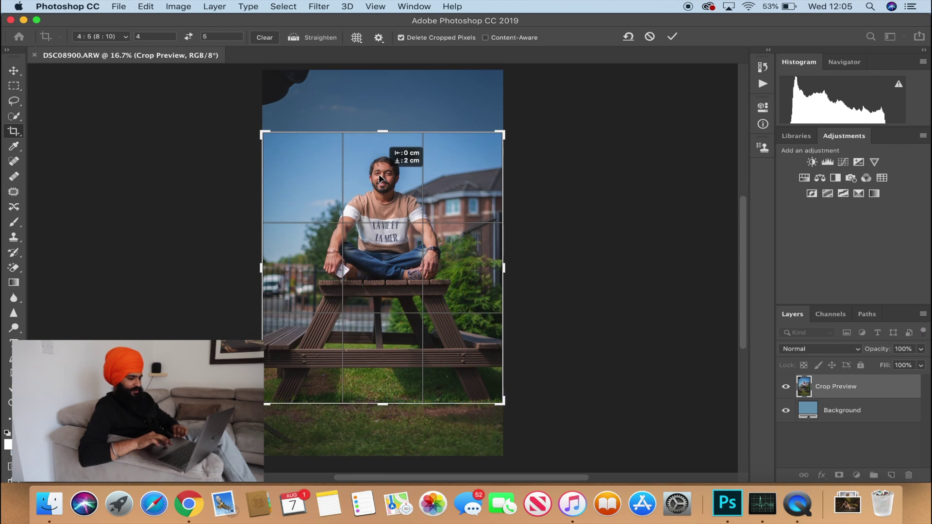
{"action": "left_click_drag", "start_coordinate": [380, 179], "coordinate": [379, 178]}
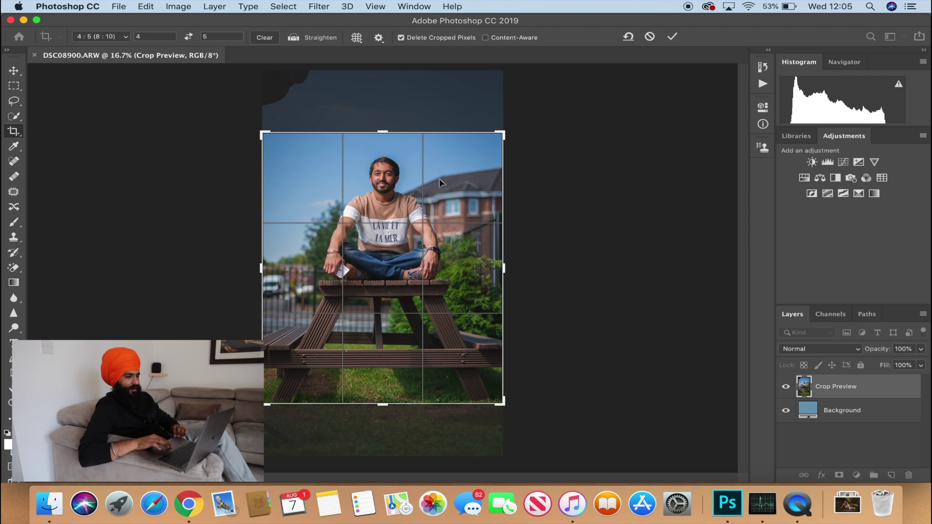
{"action": "key", "text": "Return"}
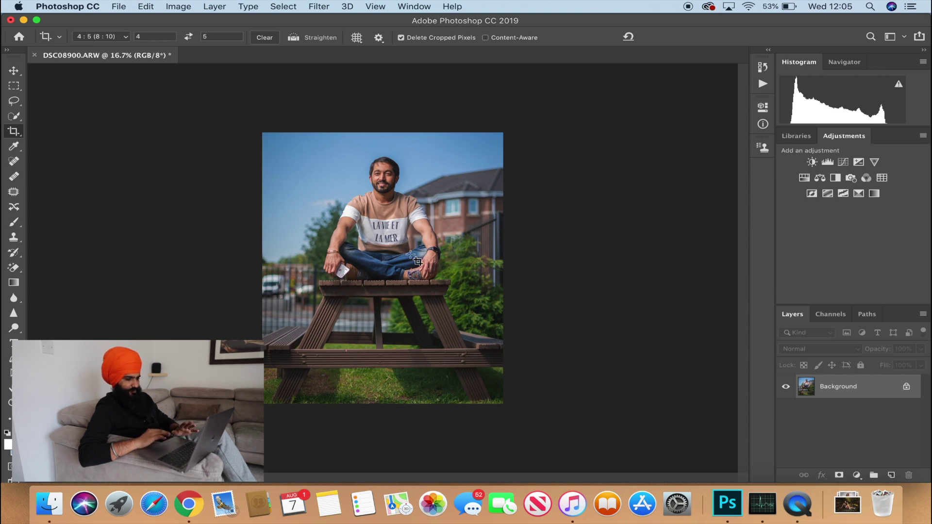
{"action": "key", "text": "z"}
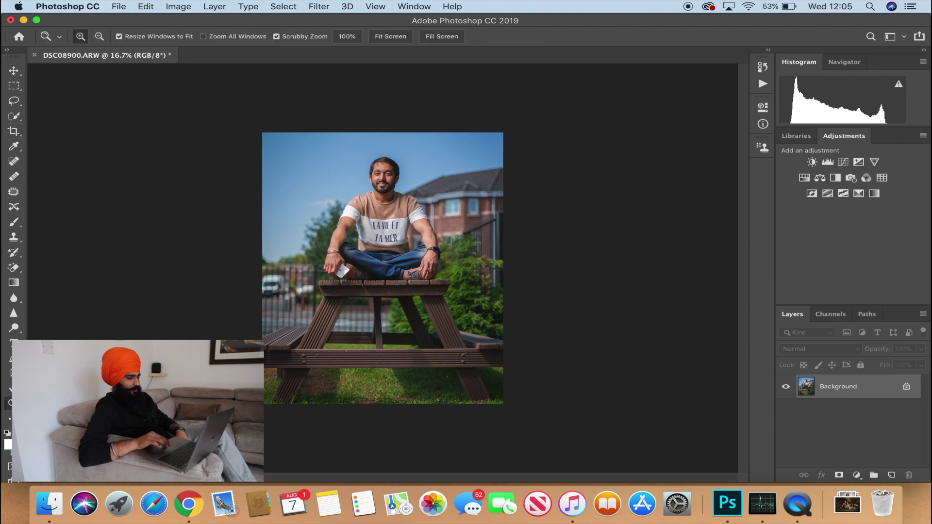
{"action": "left_click", "coordinate": [383, 271]}
{"action": "left_click", "coordinate": [389, 150]}
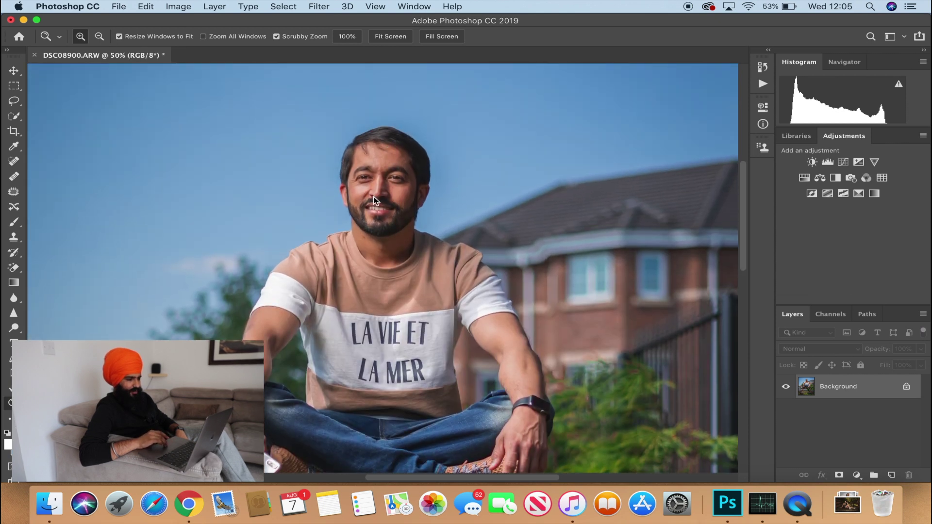
{"action": "right_click", "coordinate": [374, 199]}
{"action": "left_click", "coordinate": [386, 202]}
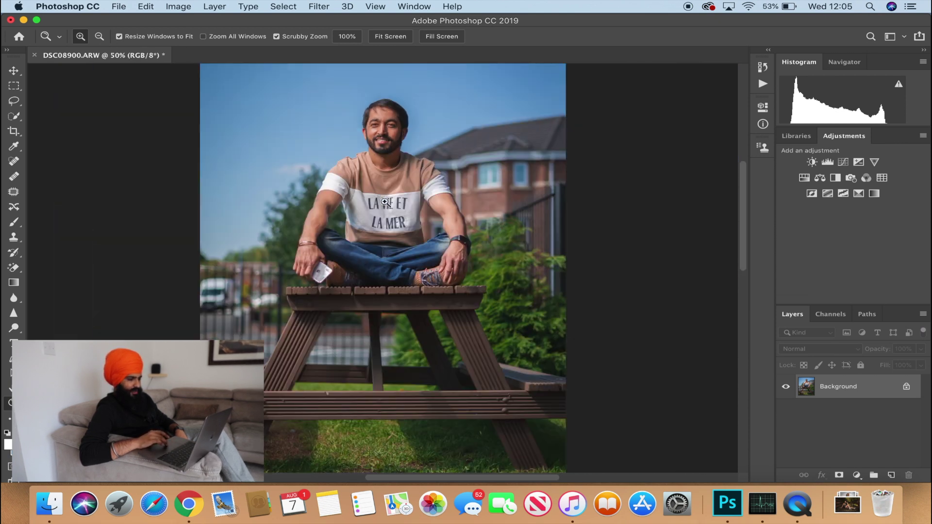